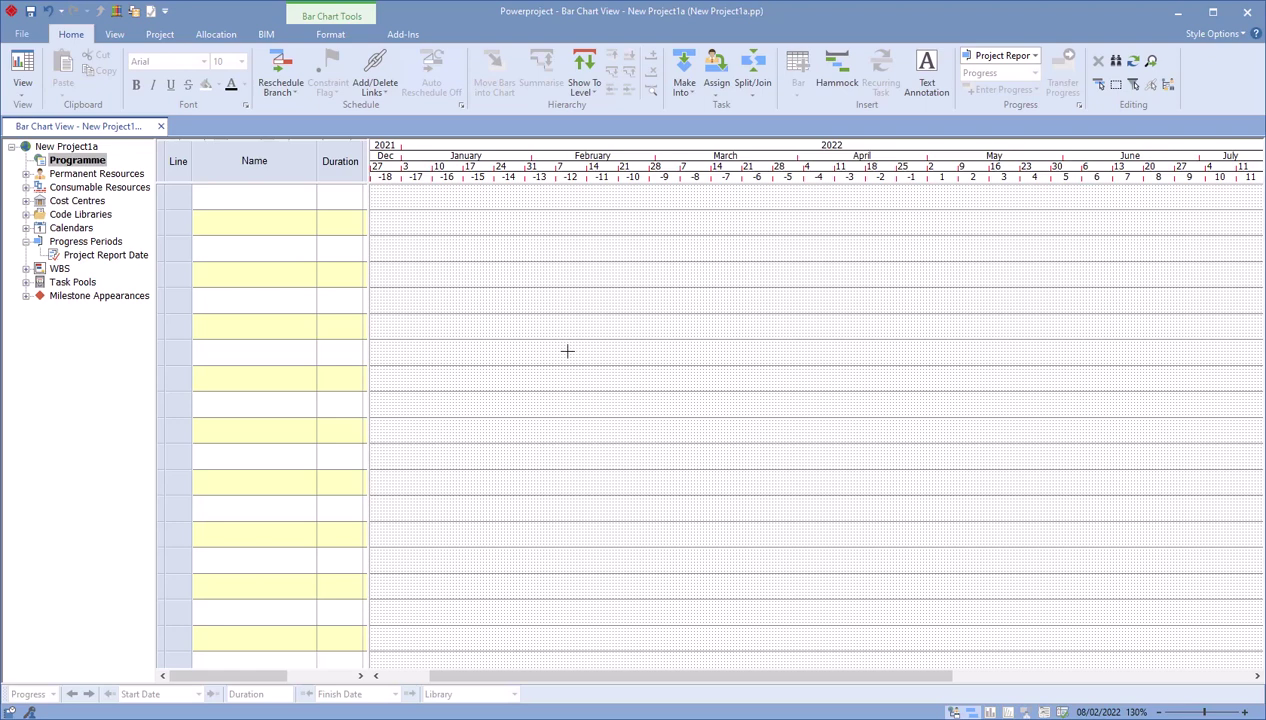
# Step: Open the File backstage view of the project
pyautogui.click(29, 35)
# Step: Browse the New page's project templates, then return to the empty bar chart
pyautogui.click(38, 207)
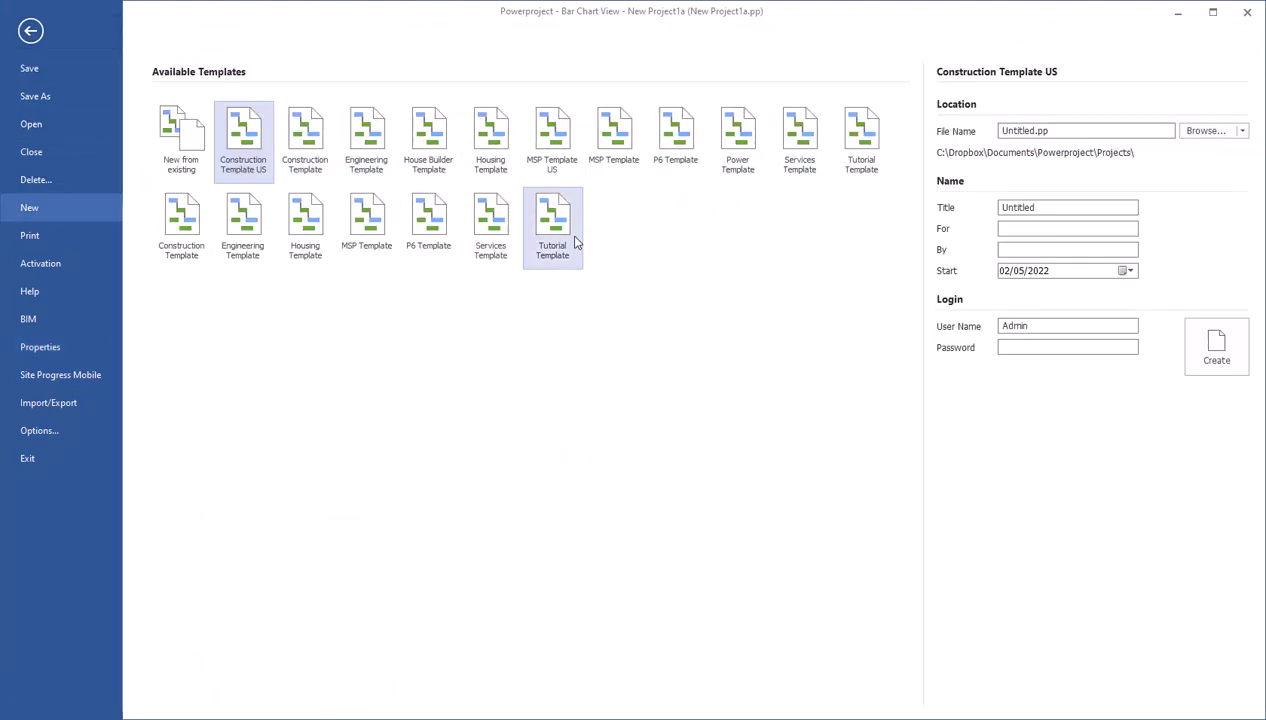
pyautogui.click(30, 32)
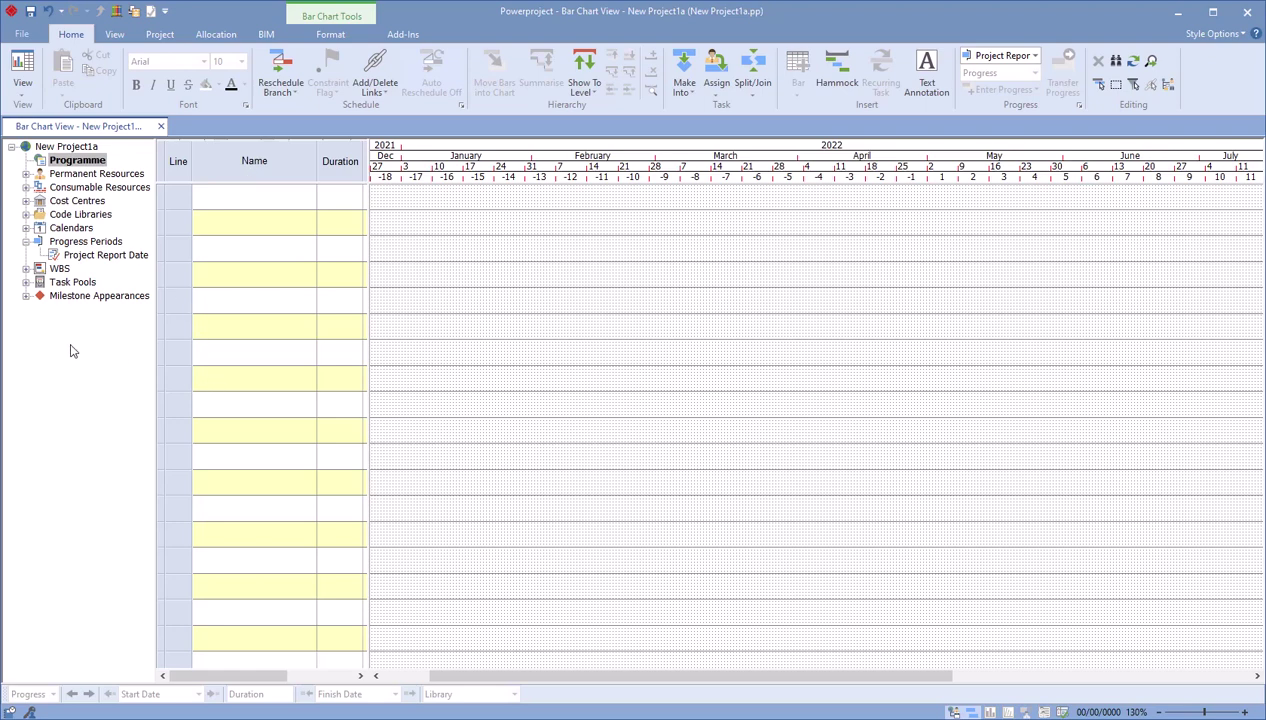
pyautogui.click(26, 283)
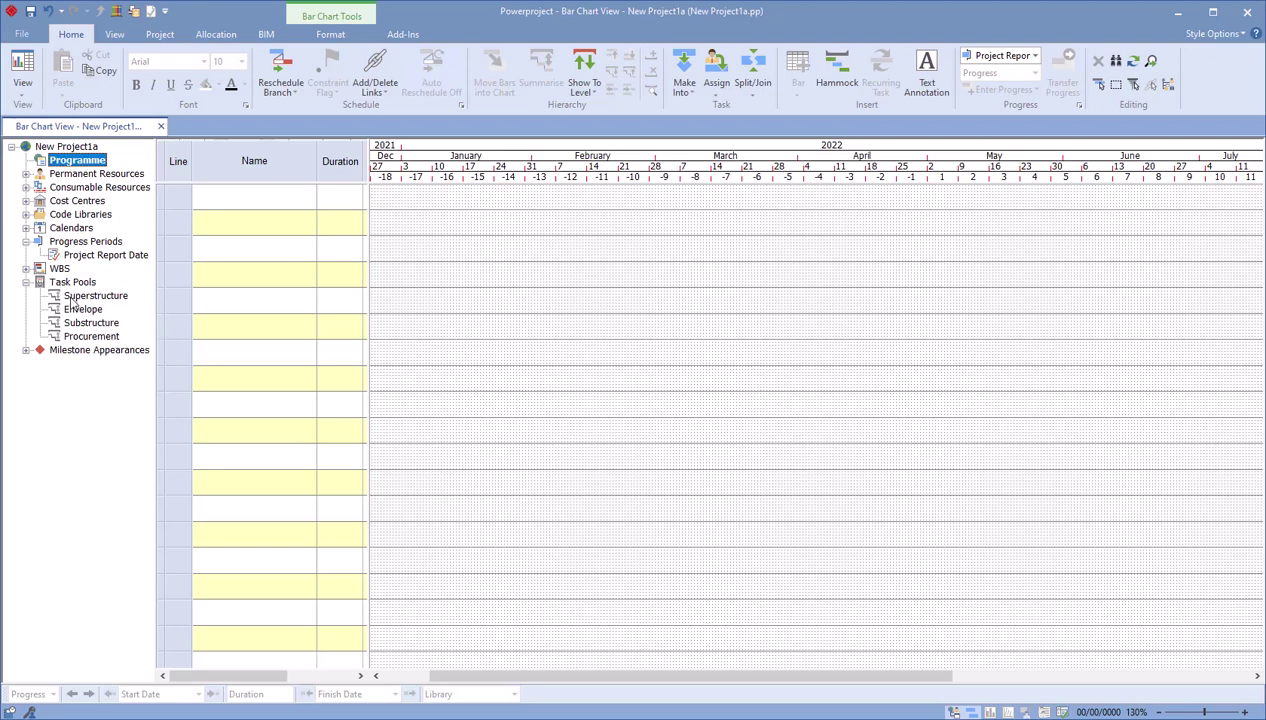
pyautogui.moveTo(72, 300); pyautogui.dragTo(763, 198)
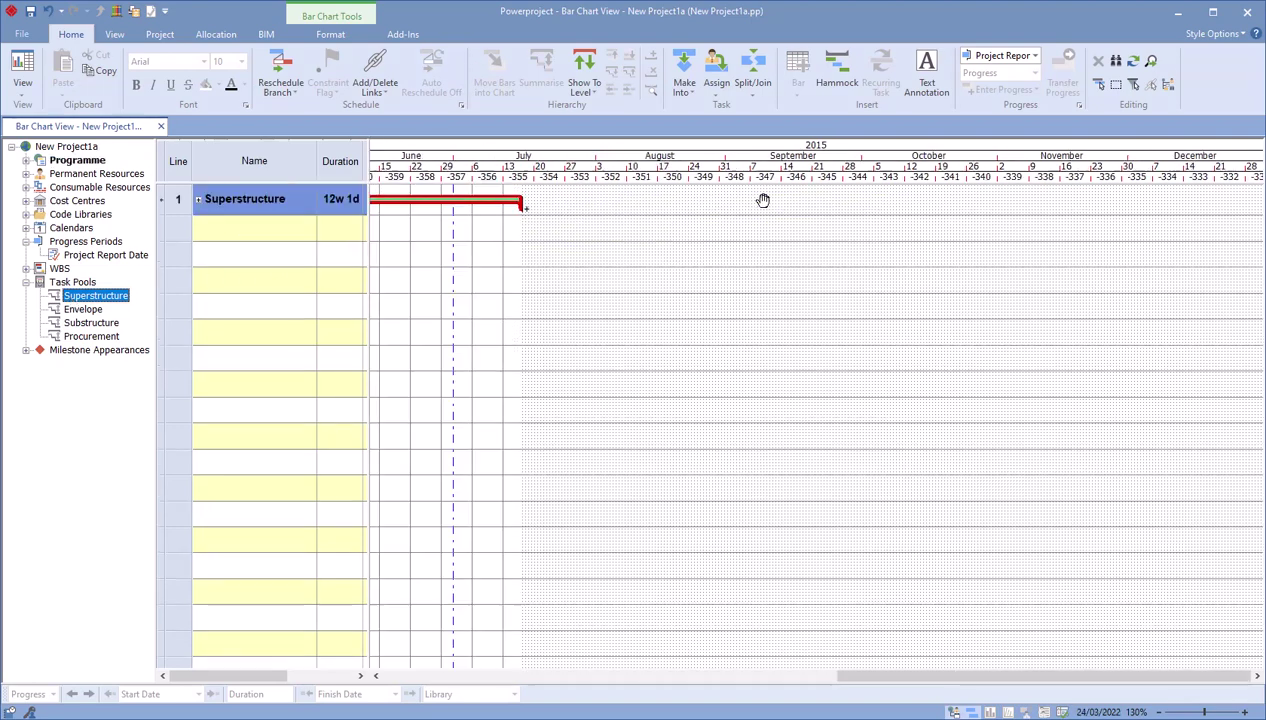
pyautogui.moveTo(897, 686); pyautogui.dragTo(731, 682)
pyautogui.doubleClick(664, 199)
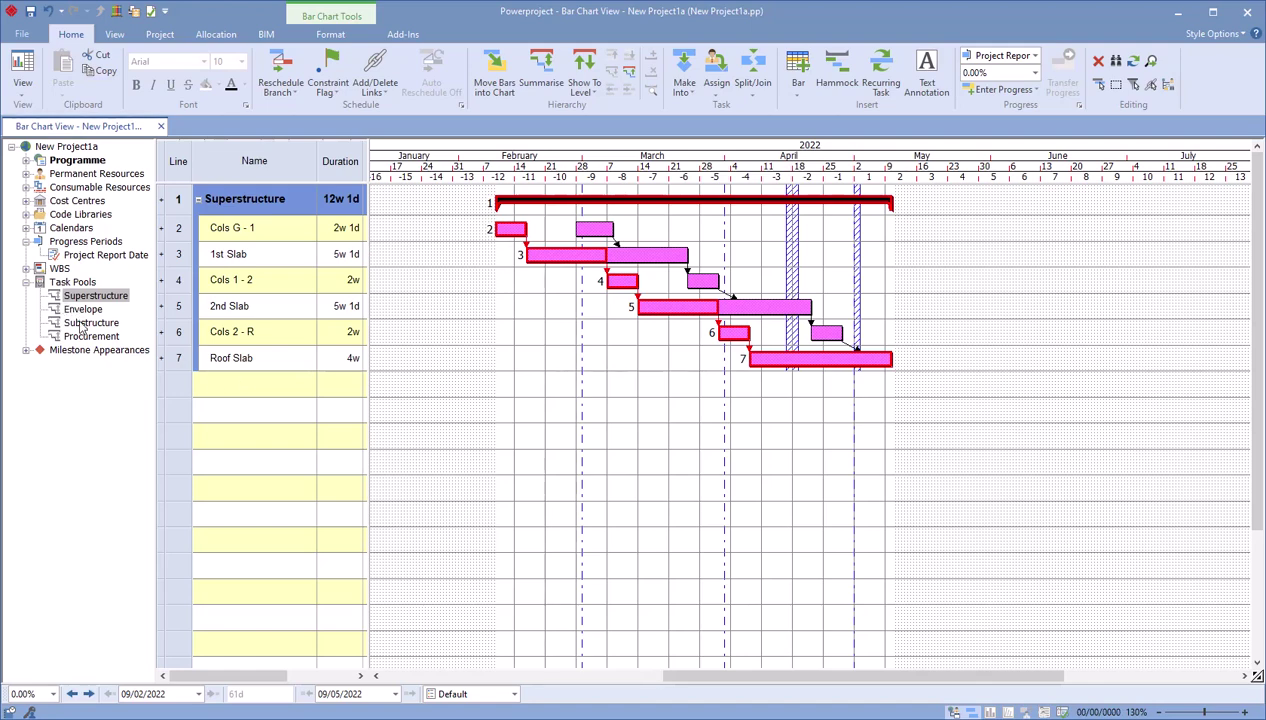
pyautogui.moveTo(88, 324); pyautogui.dragTo(833, 408)
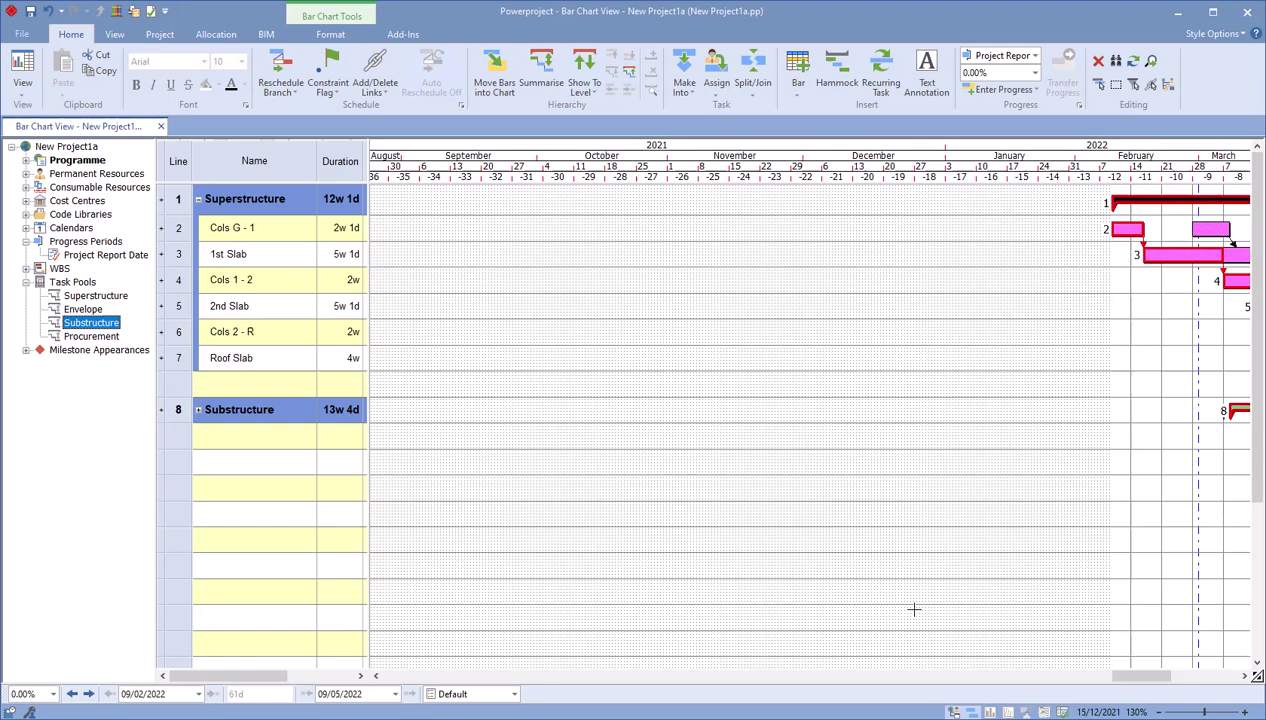
pyautogui.moveTo(1130, 676); pyautogui.dragTo(1184, 680)
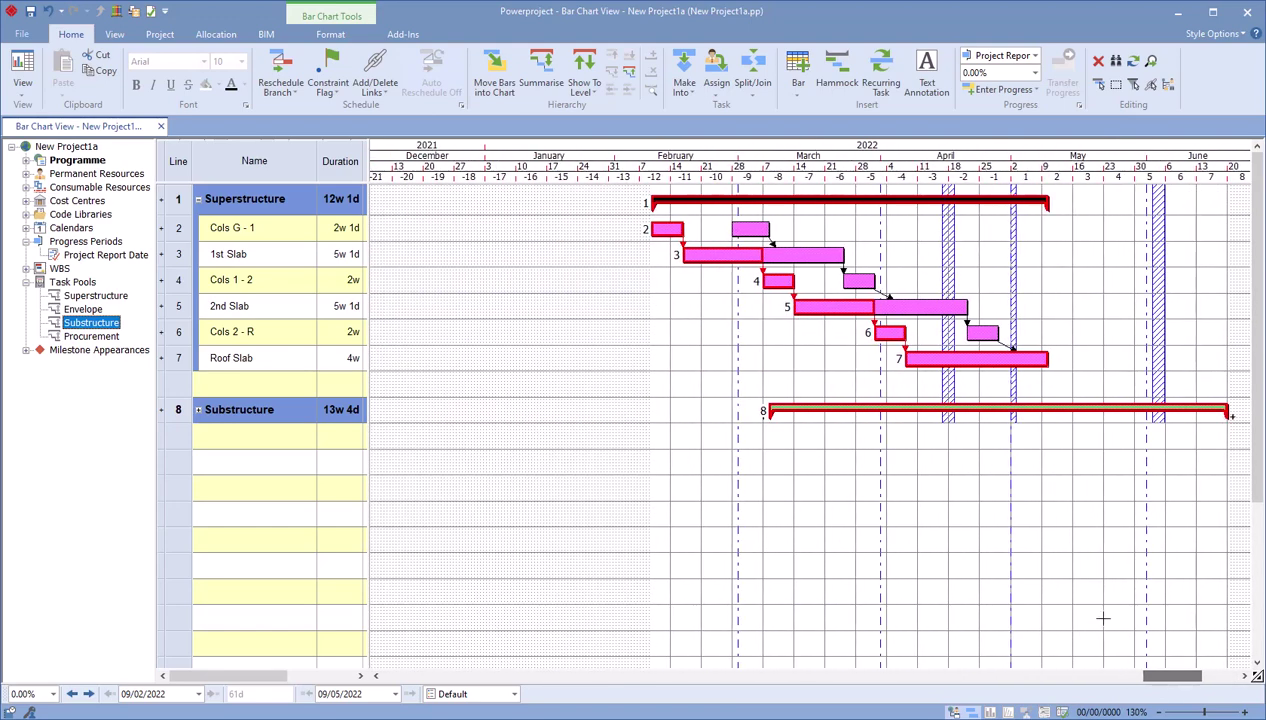
pyautogui.doubleClick(985, 407)
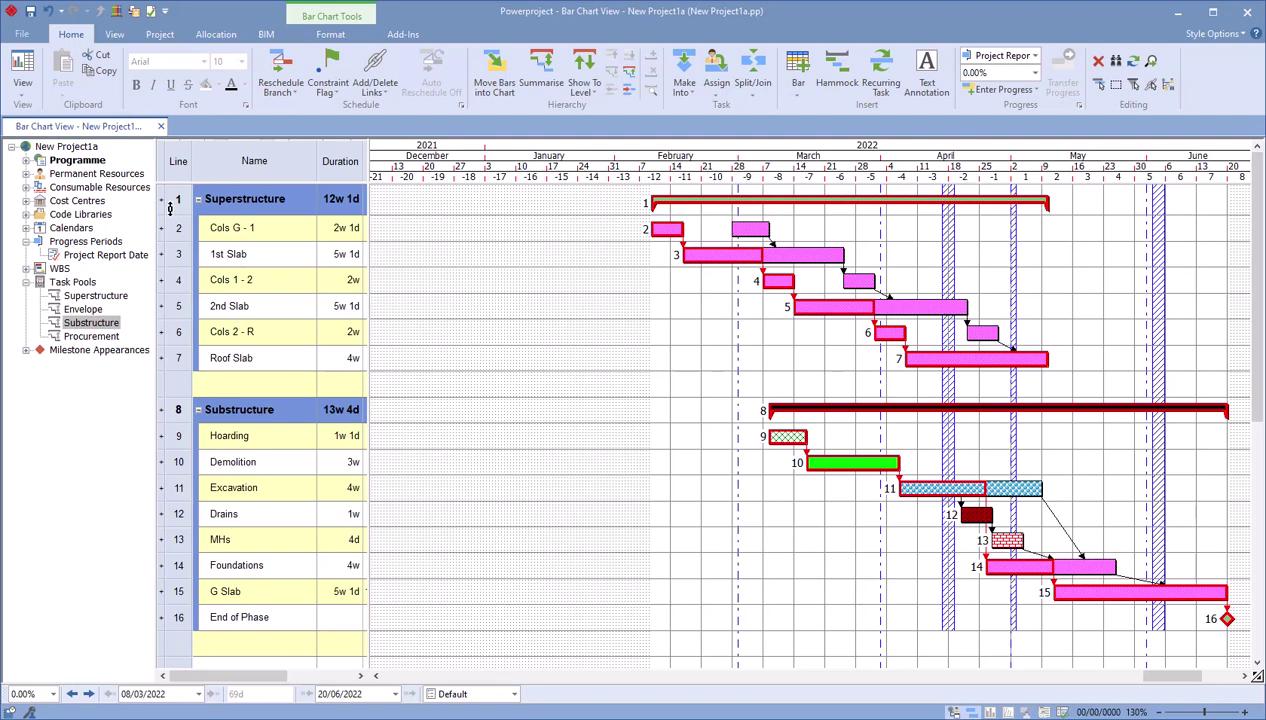
pyautogui.moveTo(178, 198); pyautogui.dragTo(180, 620)
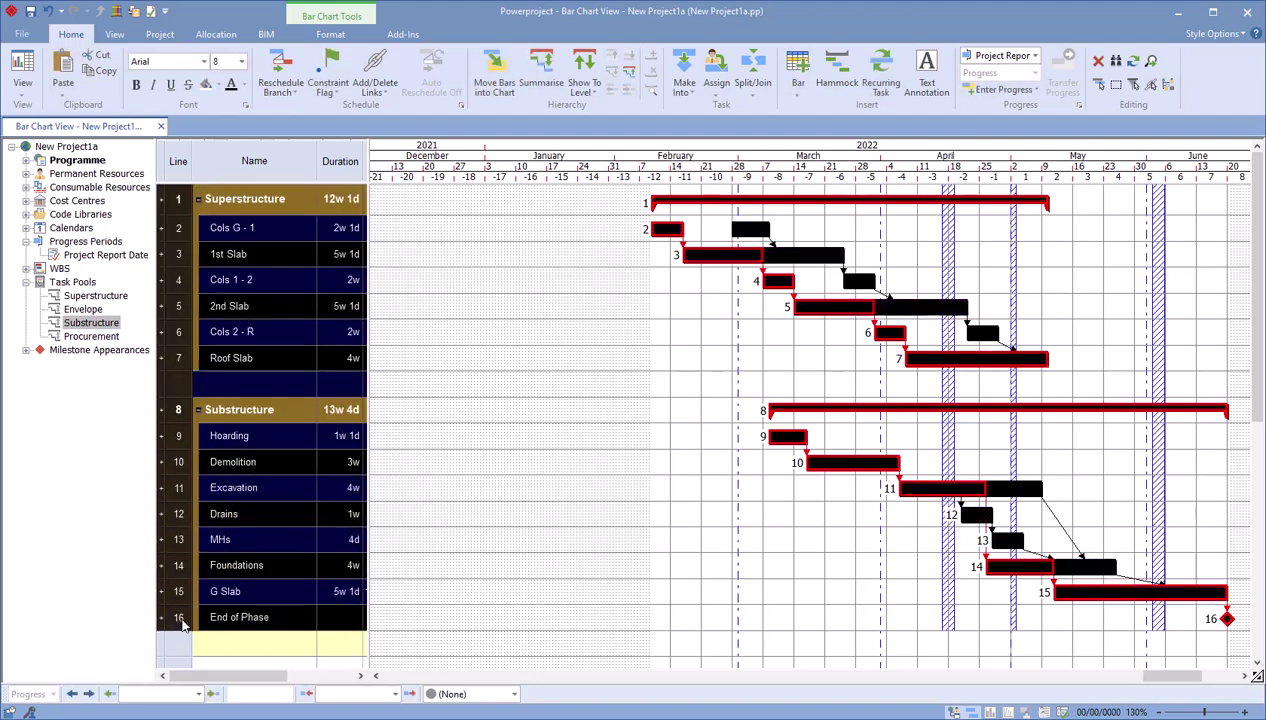
pyautogui.press('Delete')
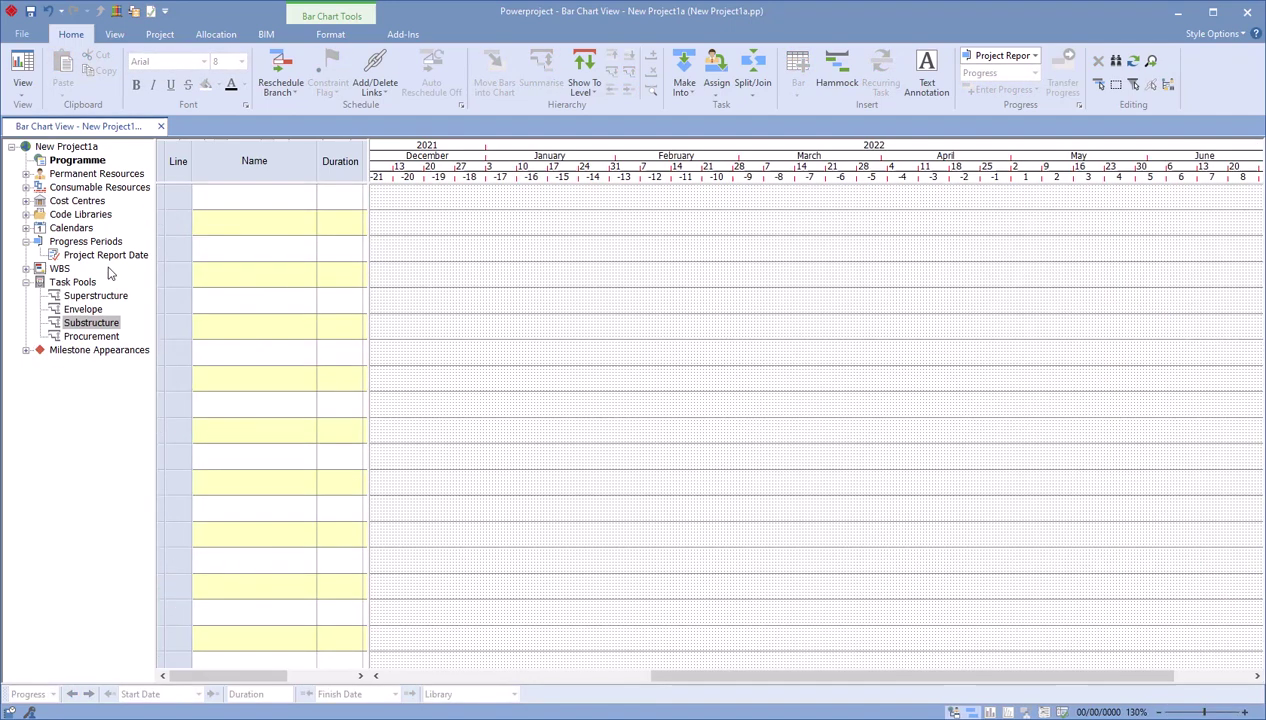
pyautogui.doubleClick(70, 296)
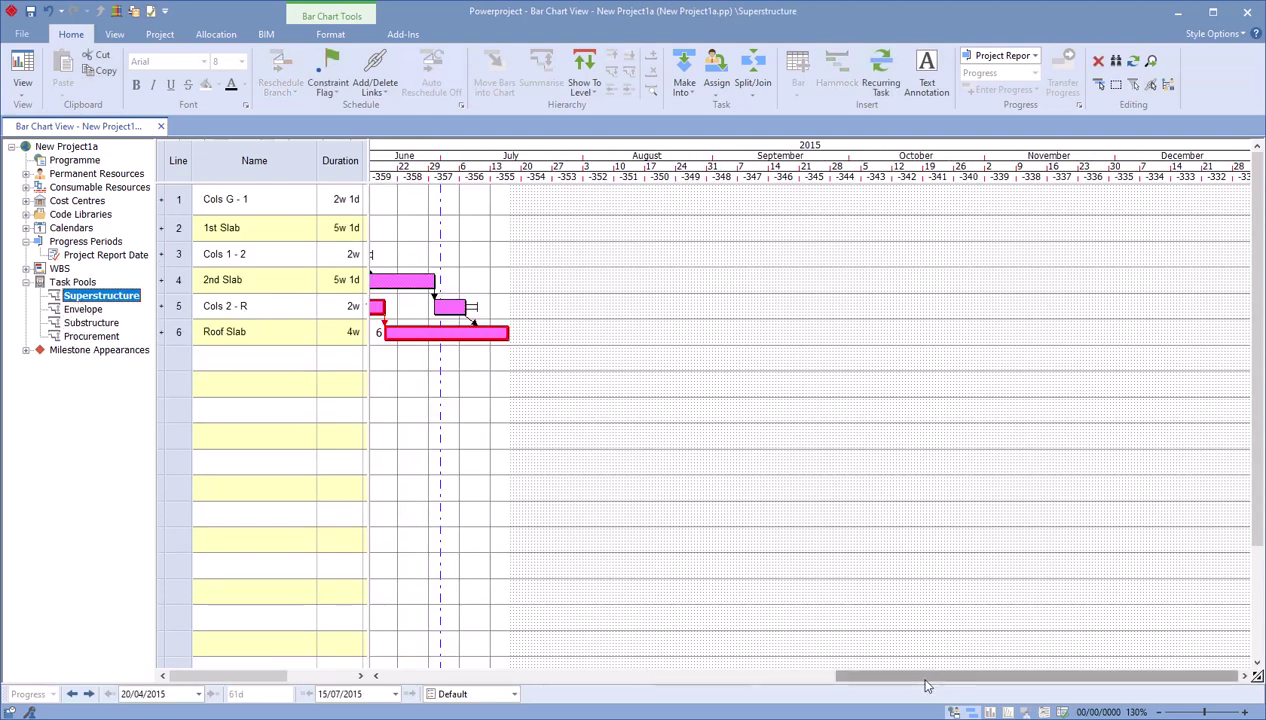
pyautogui.moveTo(922, 680); pyautogui.dragTo(752, 688)
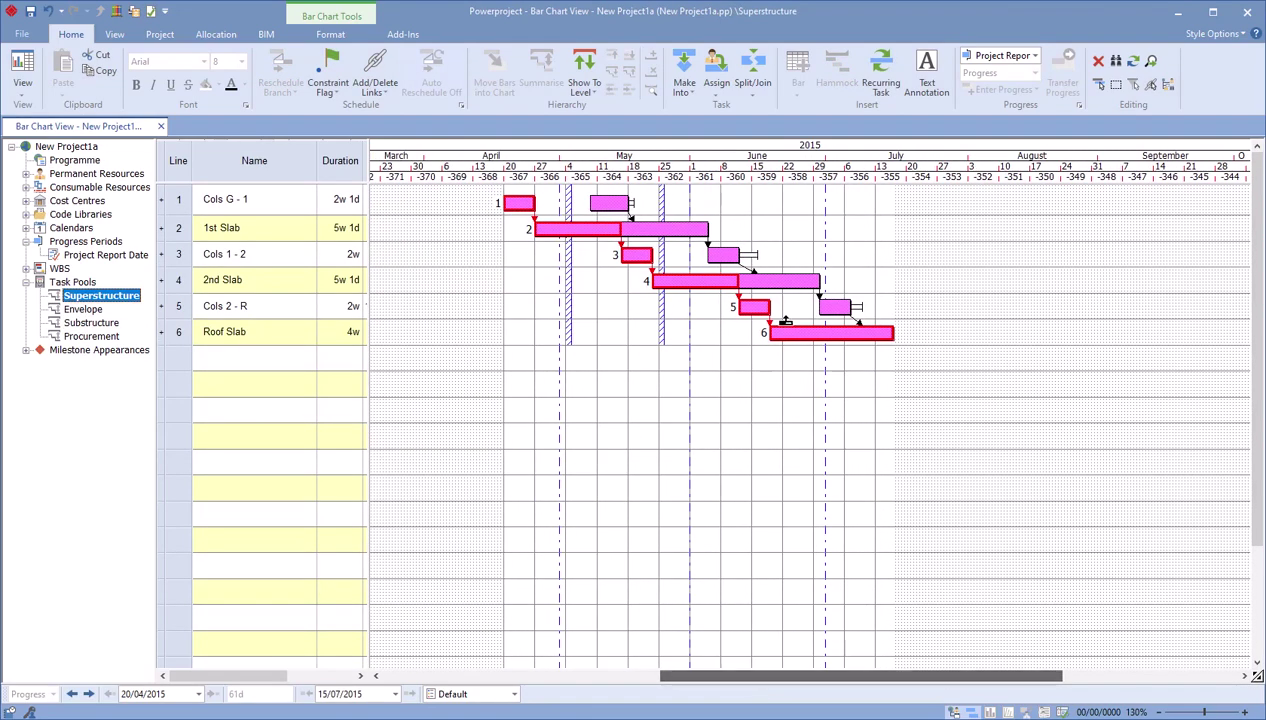
pyautogui.click(74, 283)
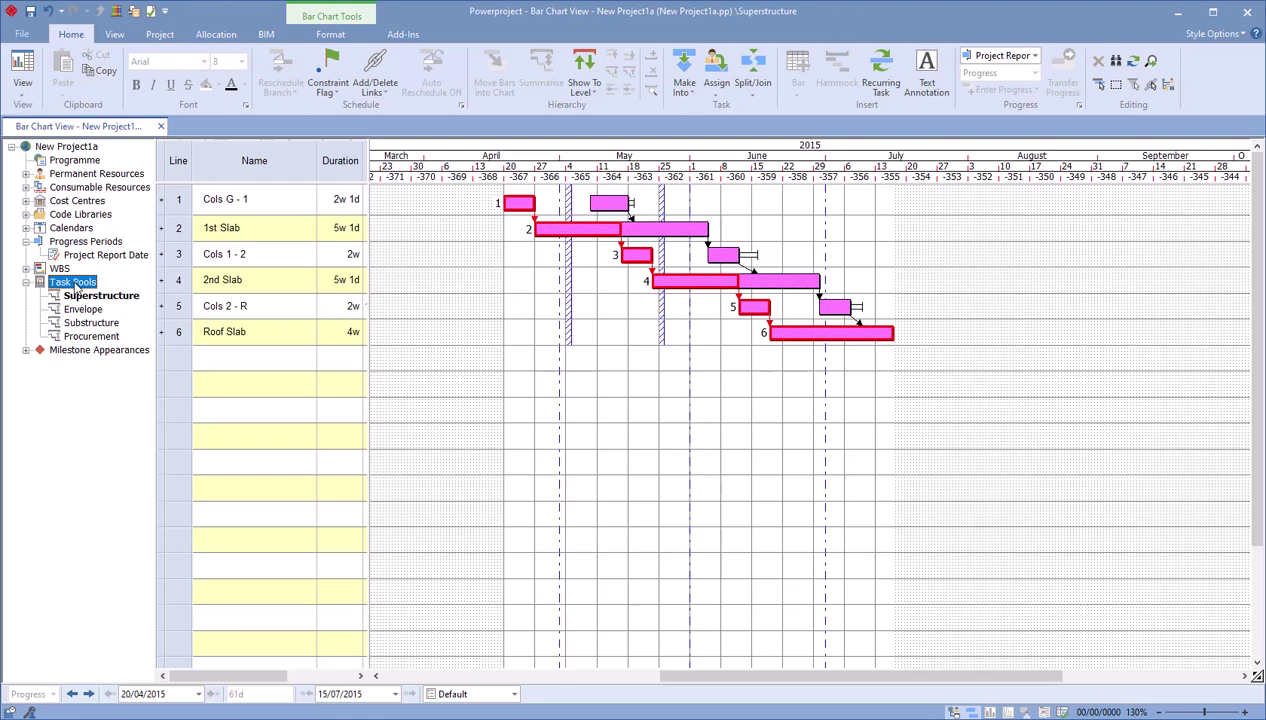
pyautogui.click(78, 162)
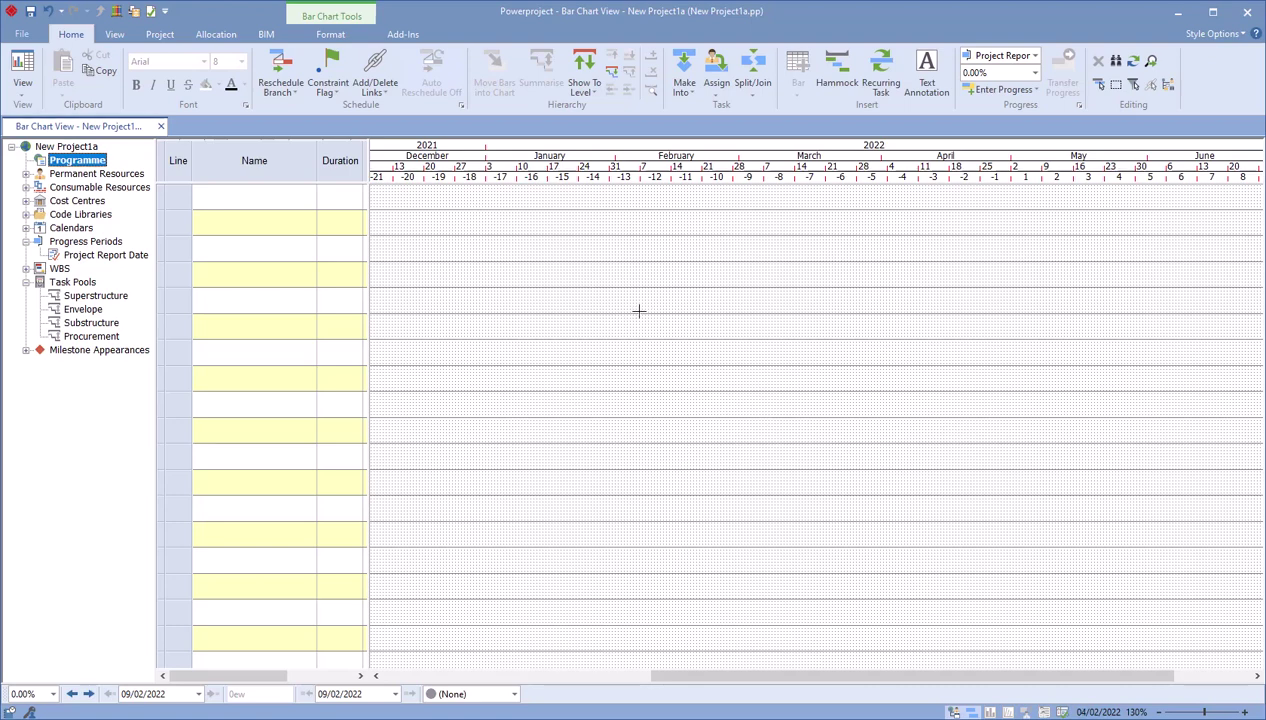
# Step: Name the first four rows Task 1, Task 2, Task 3 and Task 4
pyautogui.click(262, 198)
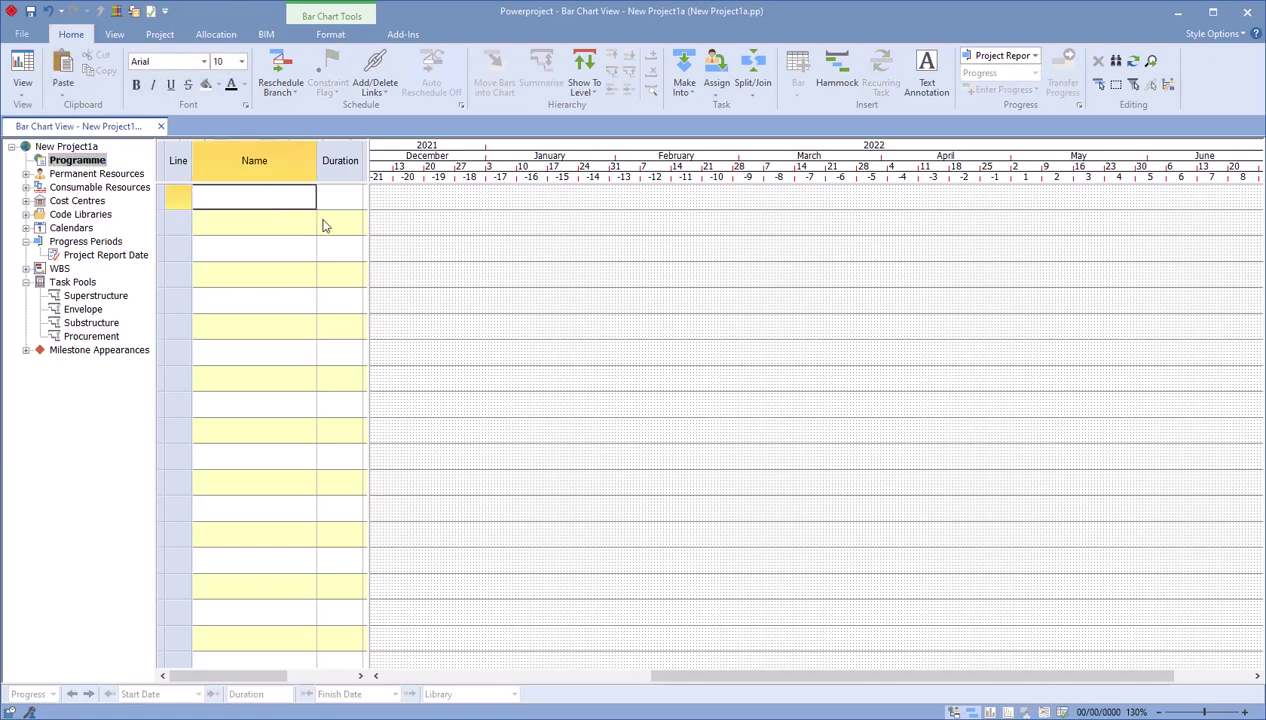
pyautogui.write('Task 1')
pyautogui.press('Return')
pyautogui.write('Task ')
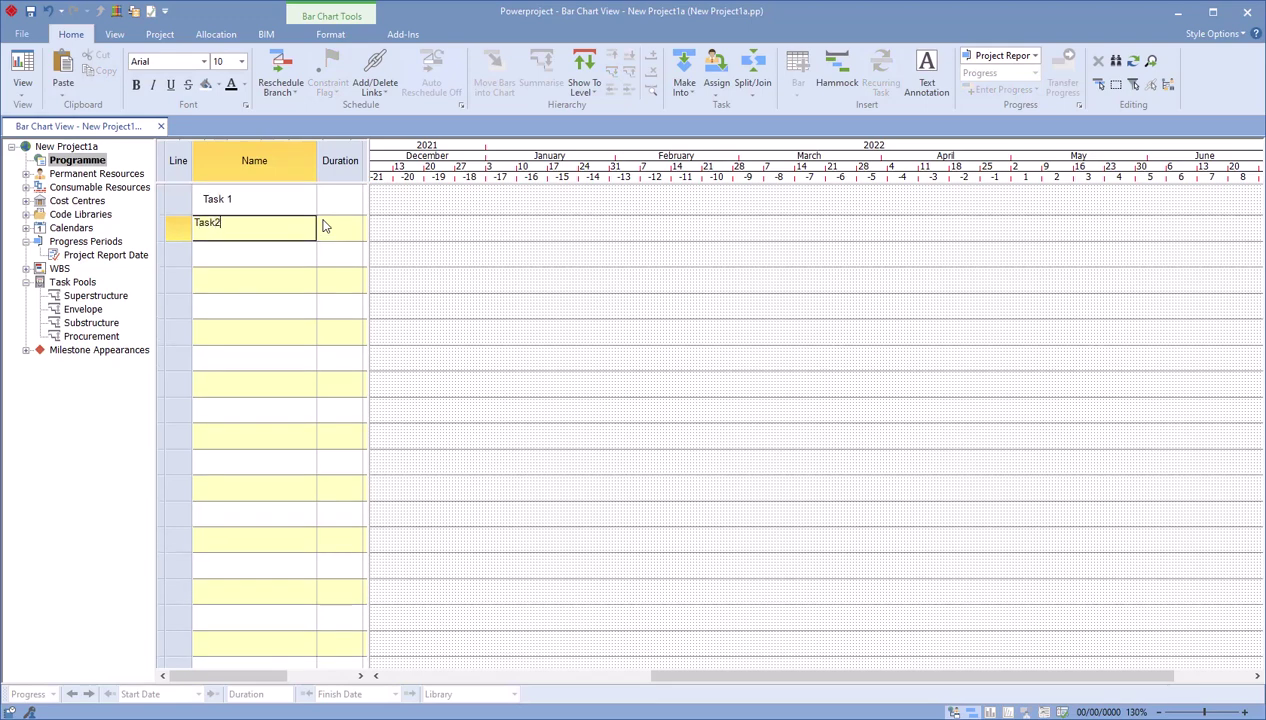
pyautogui.write('2')
pyautogui.press('Return')
pyautogui.write('Tas')
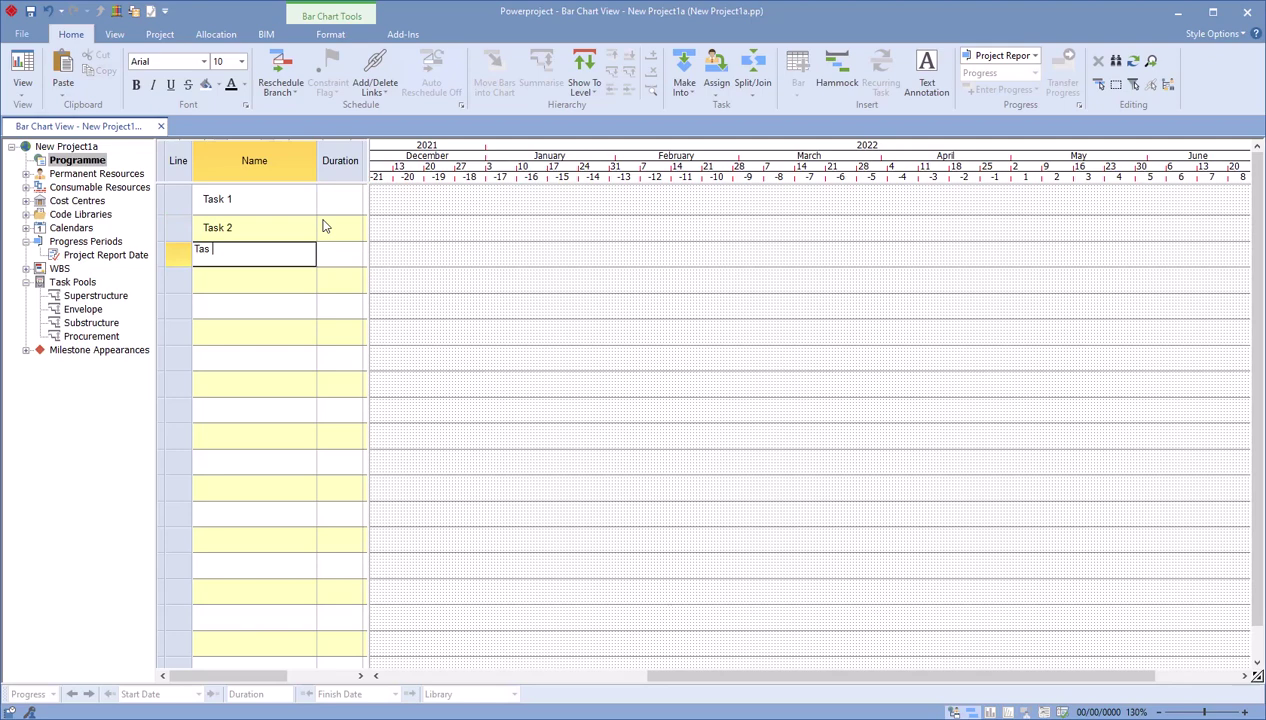
pyautogui.write('k 3')
pyautogui.press('Return')
pyautogui.write('Task 4')
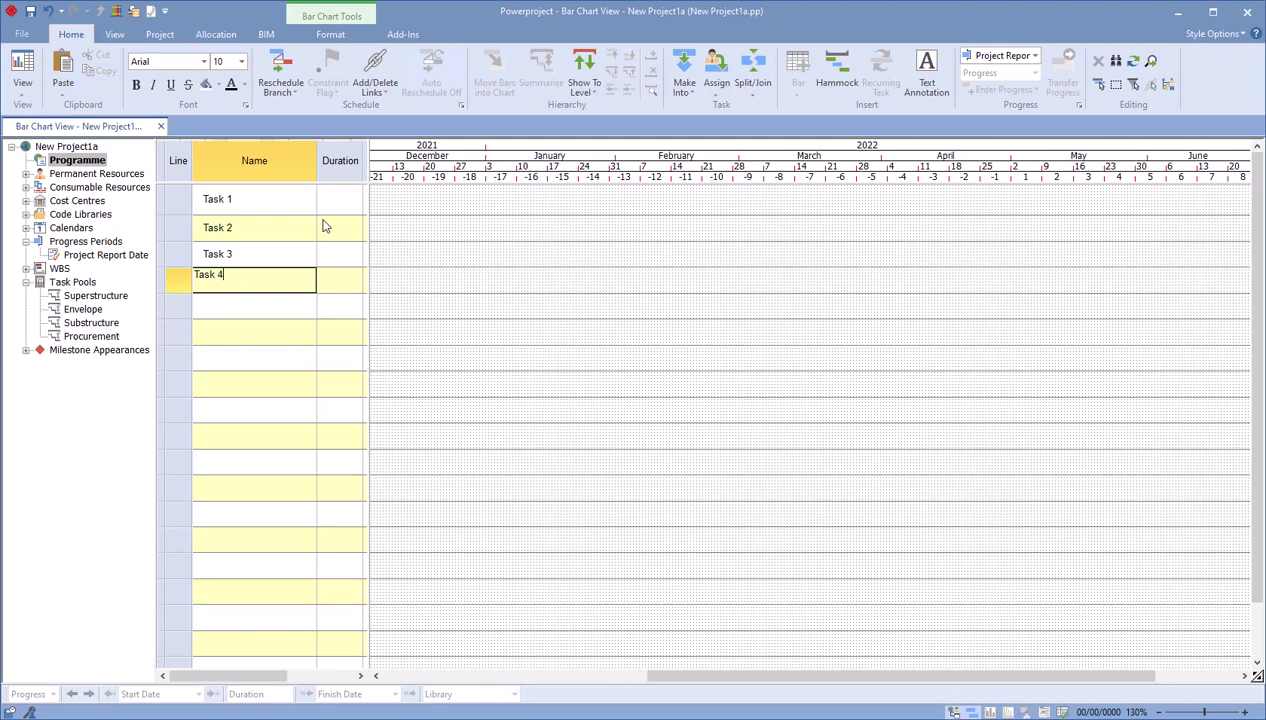
pyautogui.press('Return')
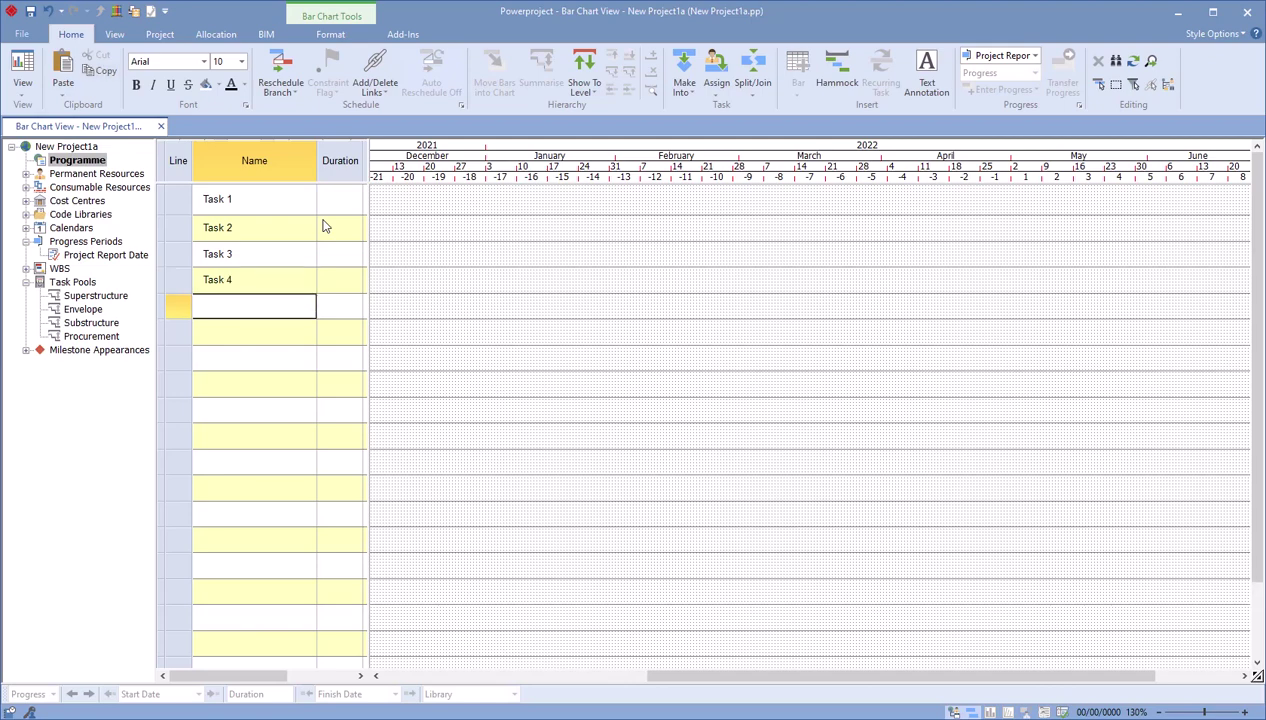
# Step: Give Tasks 1–4 durations of 5, 5, 4 and 6 days
pyautogui.click(333, 207)
pyautogui.write('5d')
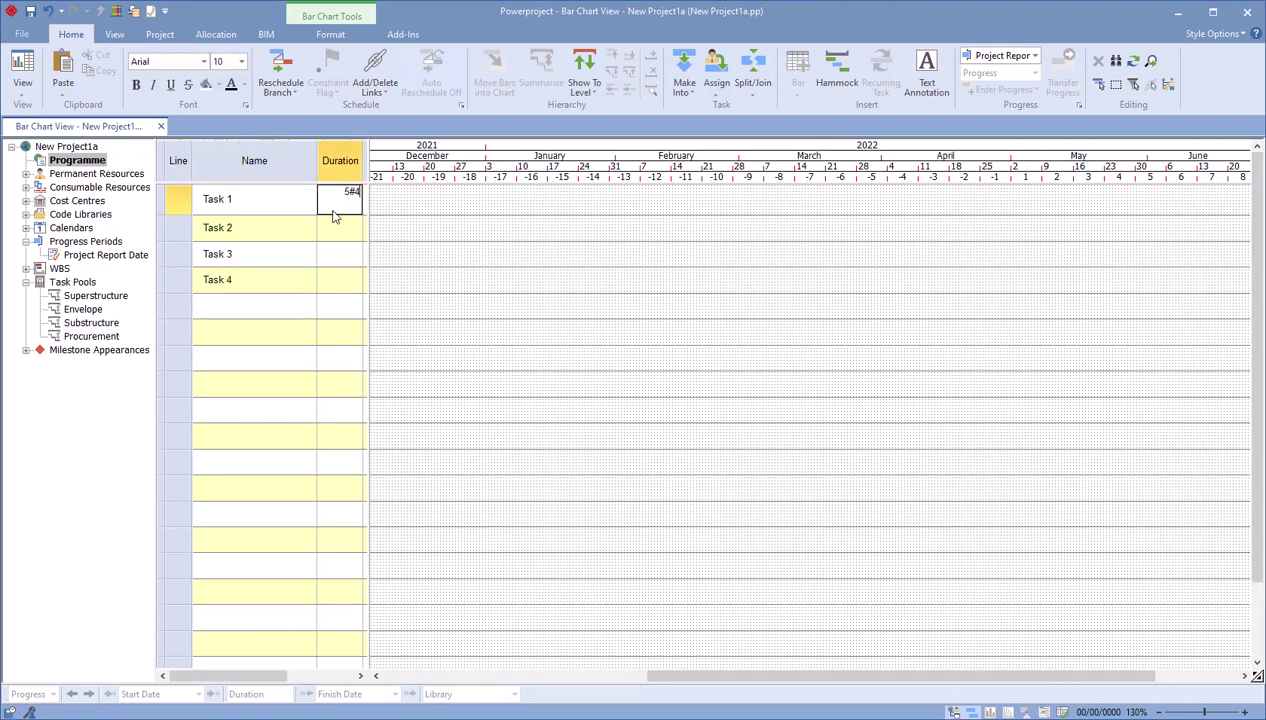
pyautogui.press('BackSpace')
pyautogui.press('Return')
pyautogui.write('5')
pyautogui.press('Return')
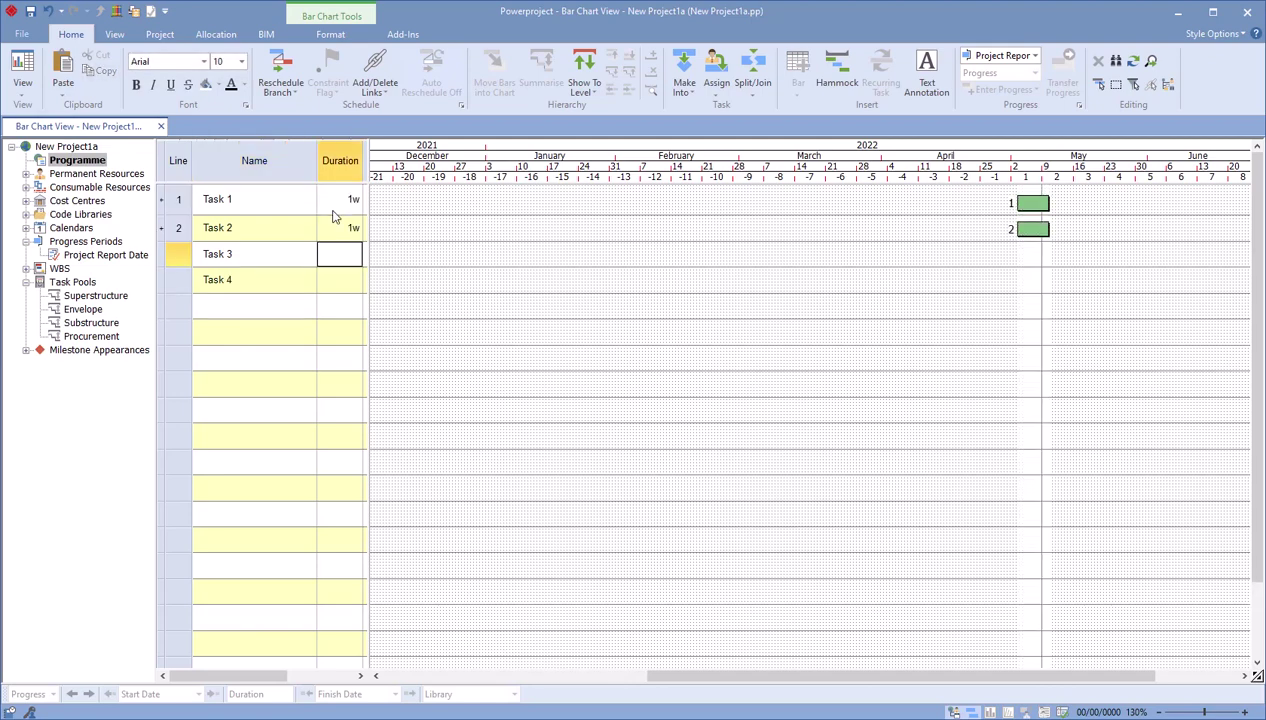
pyautogui.write('4')
pyautogui.press('Return')
pyautogui.write('6')
pyautogui.press('Return')
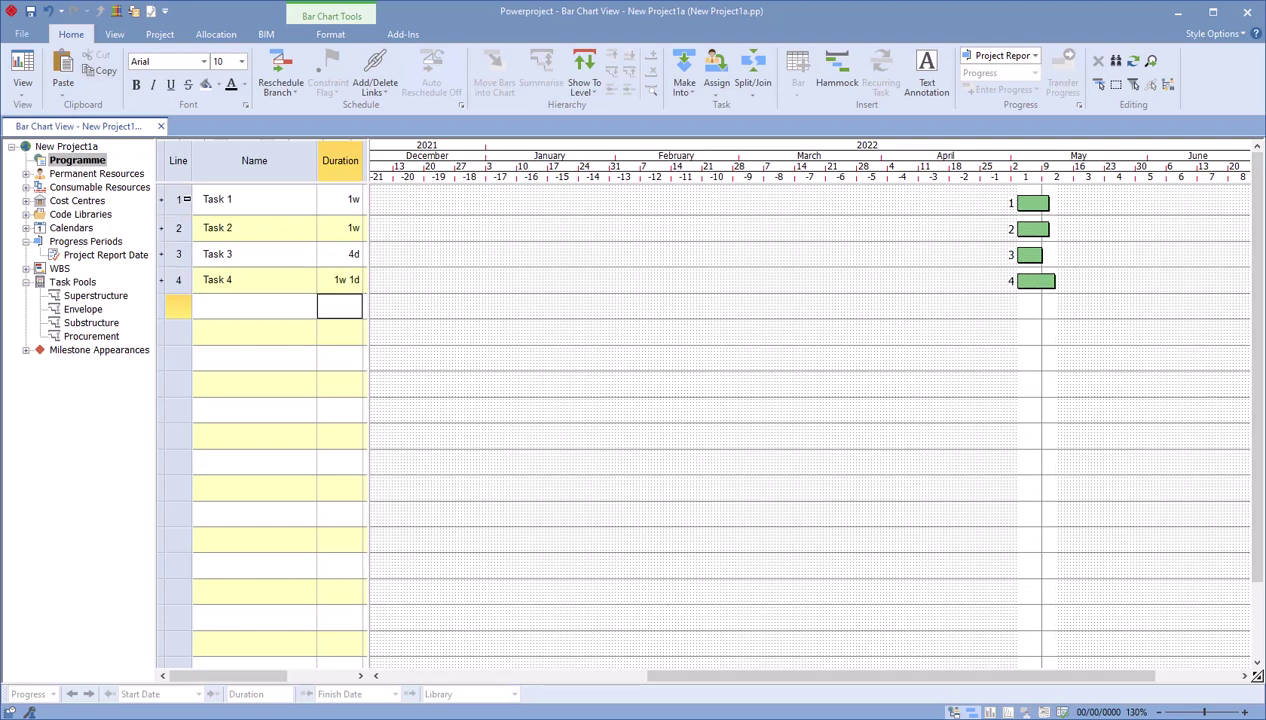
# Step: Link Tasks 1–4 one after another in sequence
pyautogui.moveTo(185, 199); pyautogui.dragTo(186, 278)
pyautogui.click(375, 86)
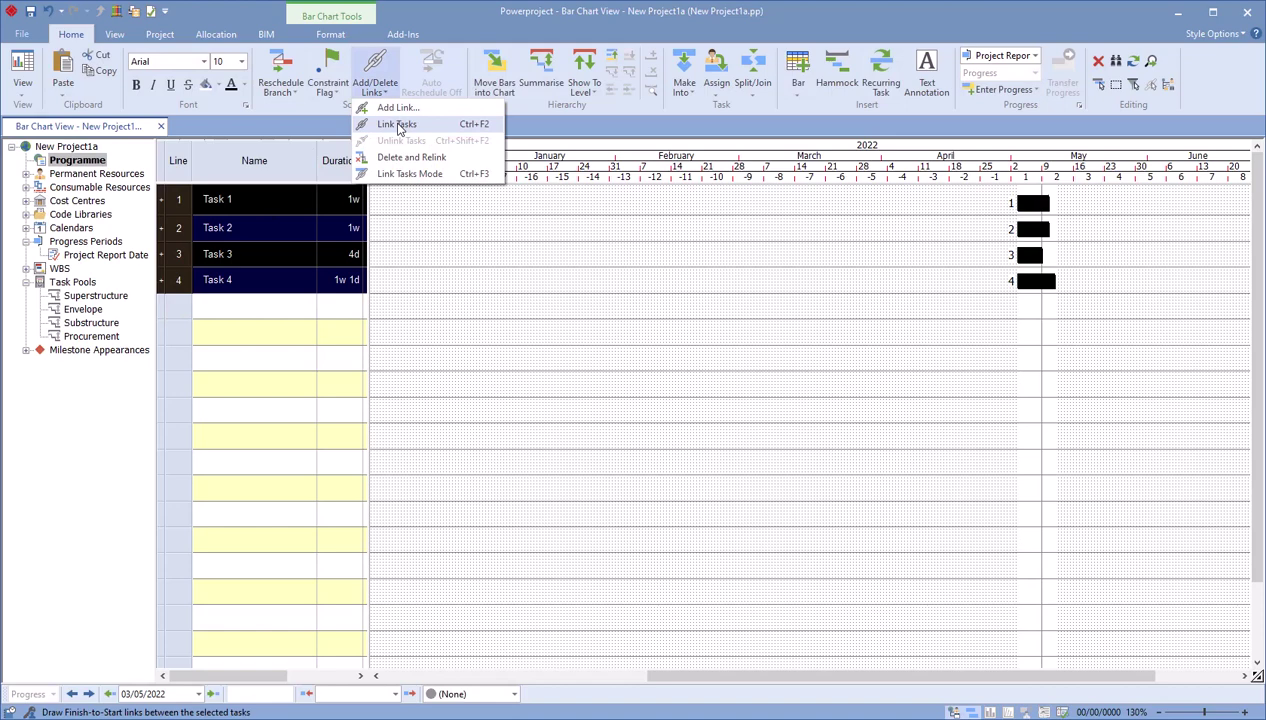
pyautogui.click(397, 124)
pyautogui.click(456, 230)
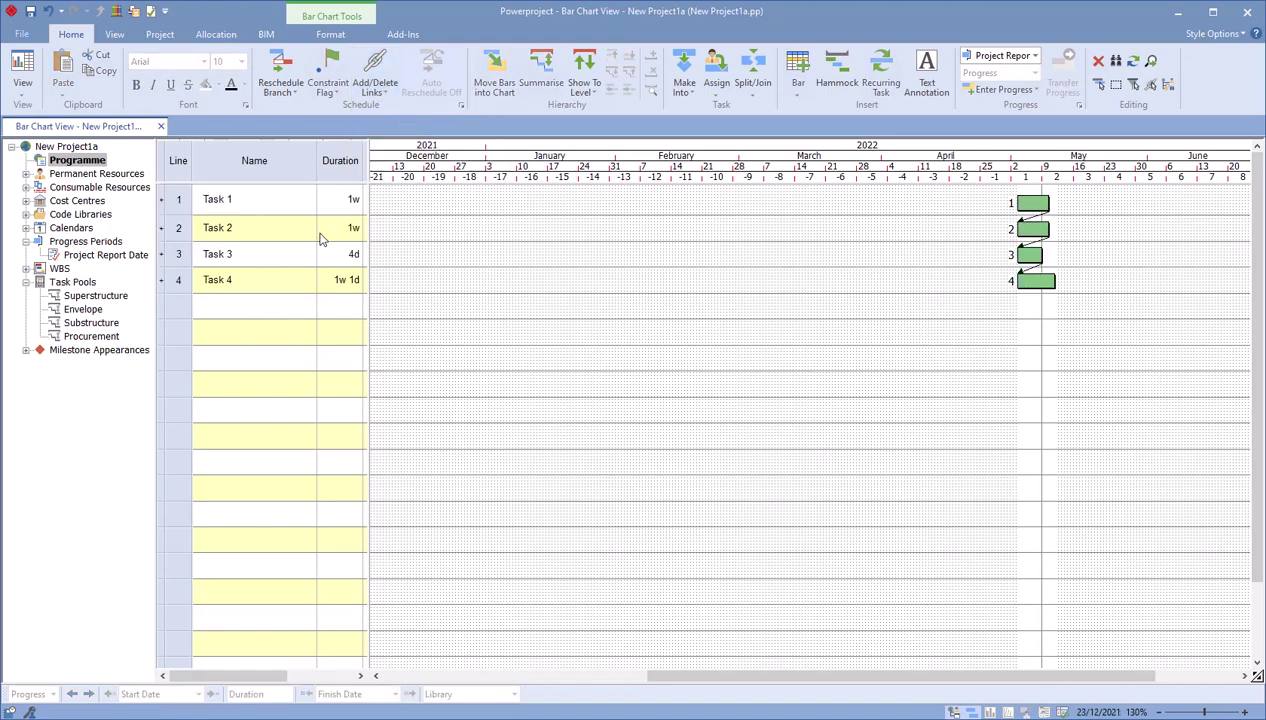
# Step: Give each task its own Trades Contractor code, including Bee Concrete Frame and Outside Glazing plc, and reschedule
pyautogui.click(26, 214)
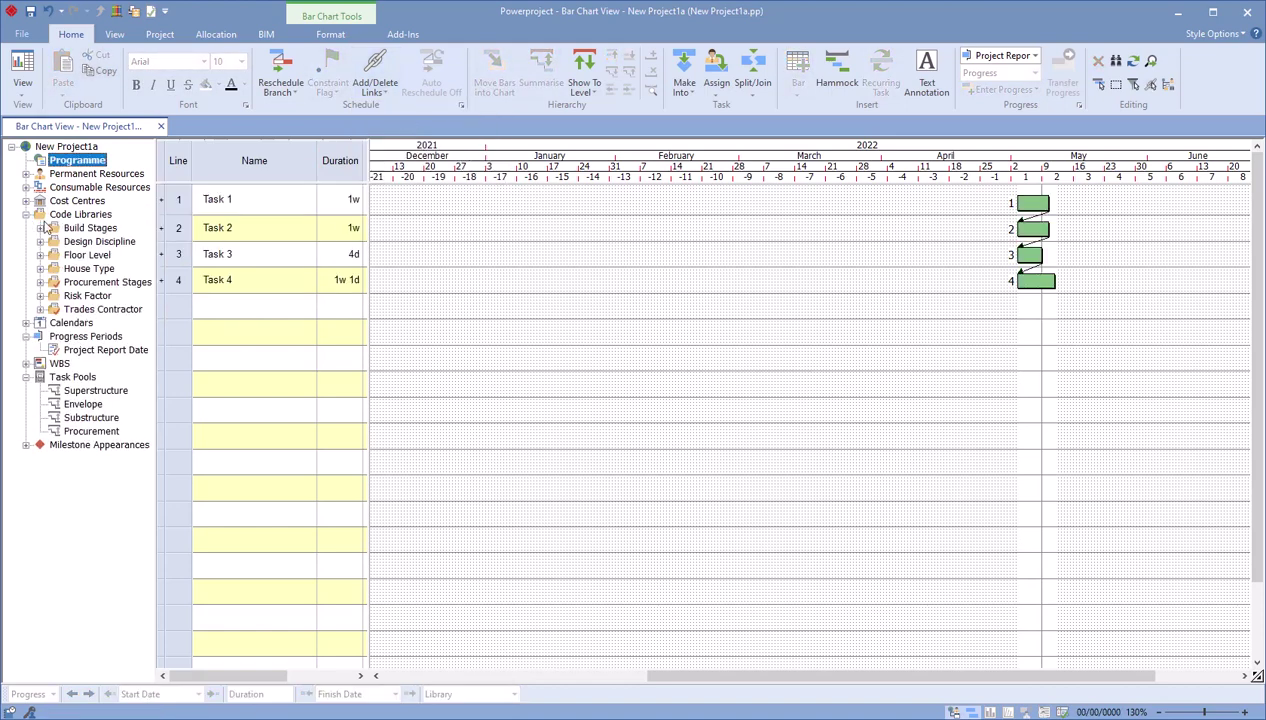
pyautogui.click(41, 310)
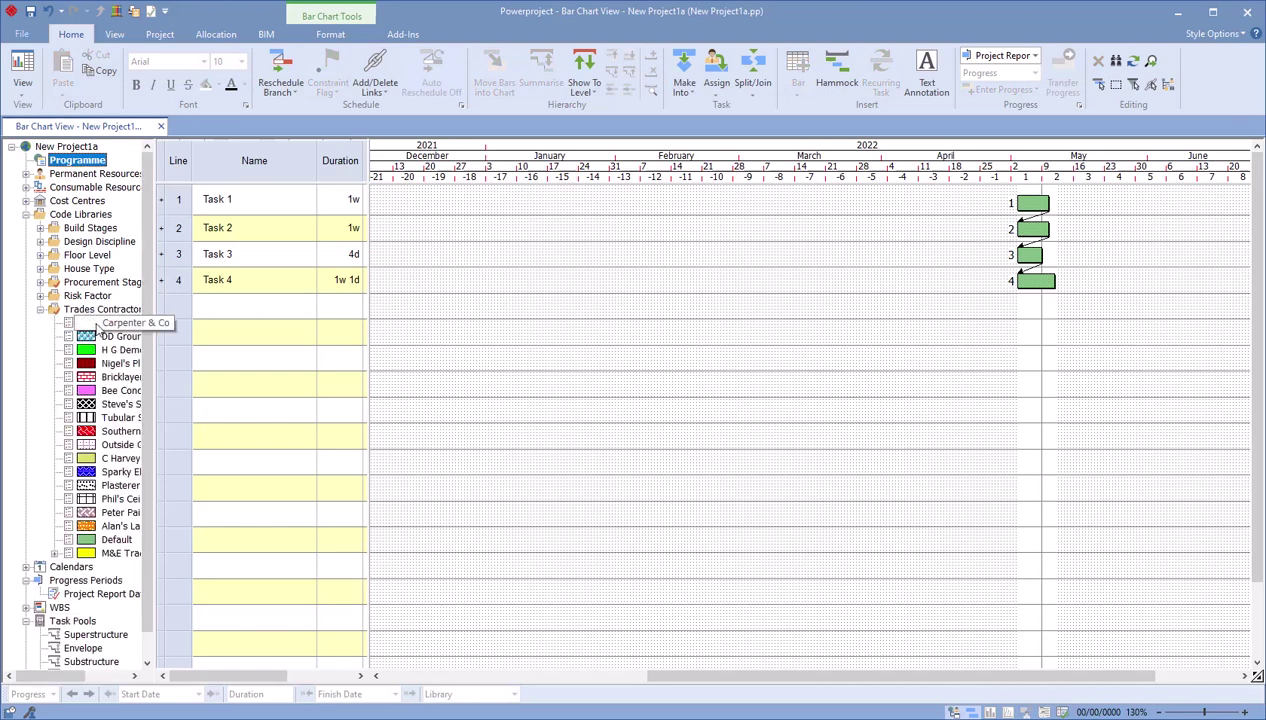
pyautogui.moveTo(105, 336)
pyautogui.mouseDown()
pyautogui.moveTo(249, 333)
pyautogui.moveTo(1030, 228)
pyautogui.moveTo(1032, 203)
pyautogui.mouseUp()
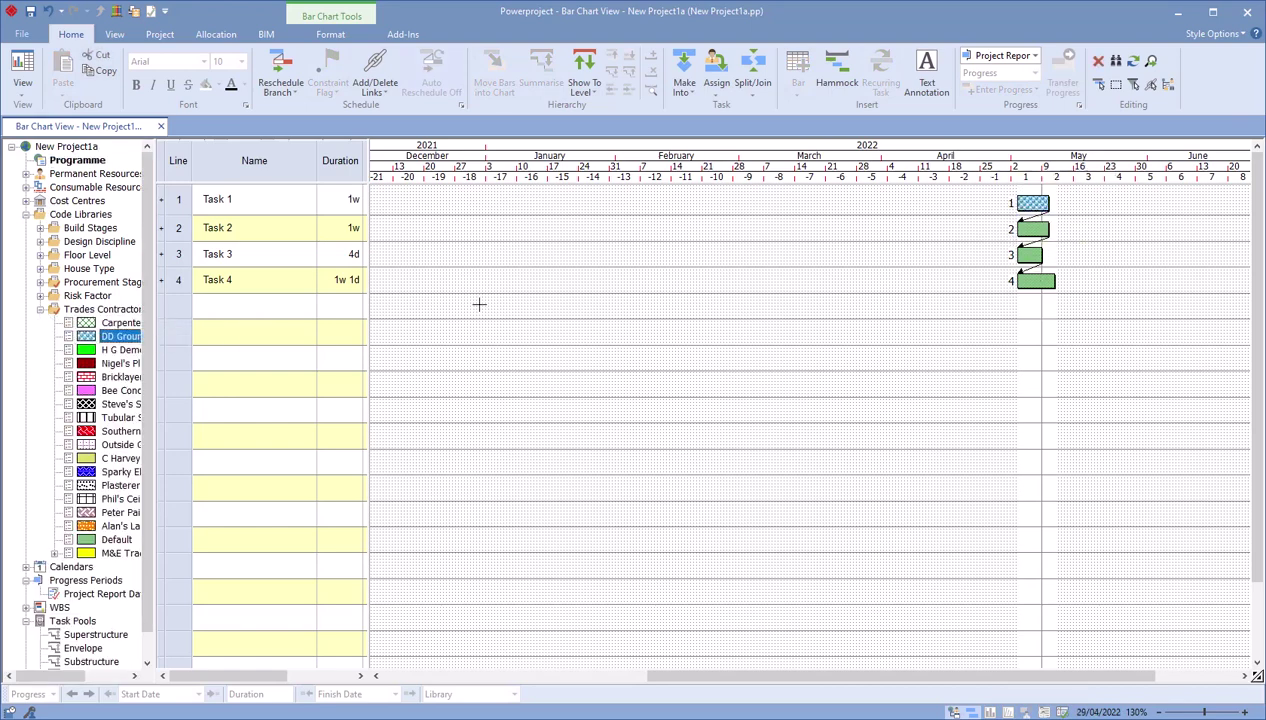
pyautogui.moveTo(118, 363); pyautogui.dragTo(1018, 232)
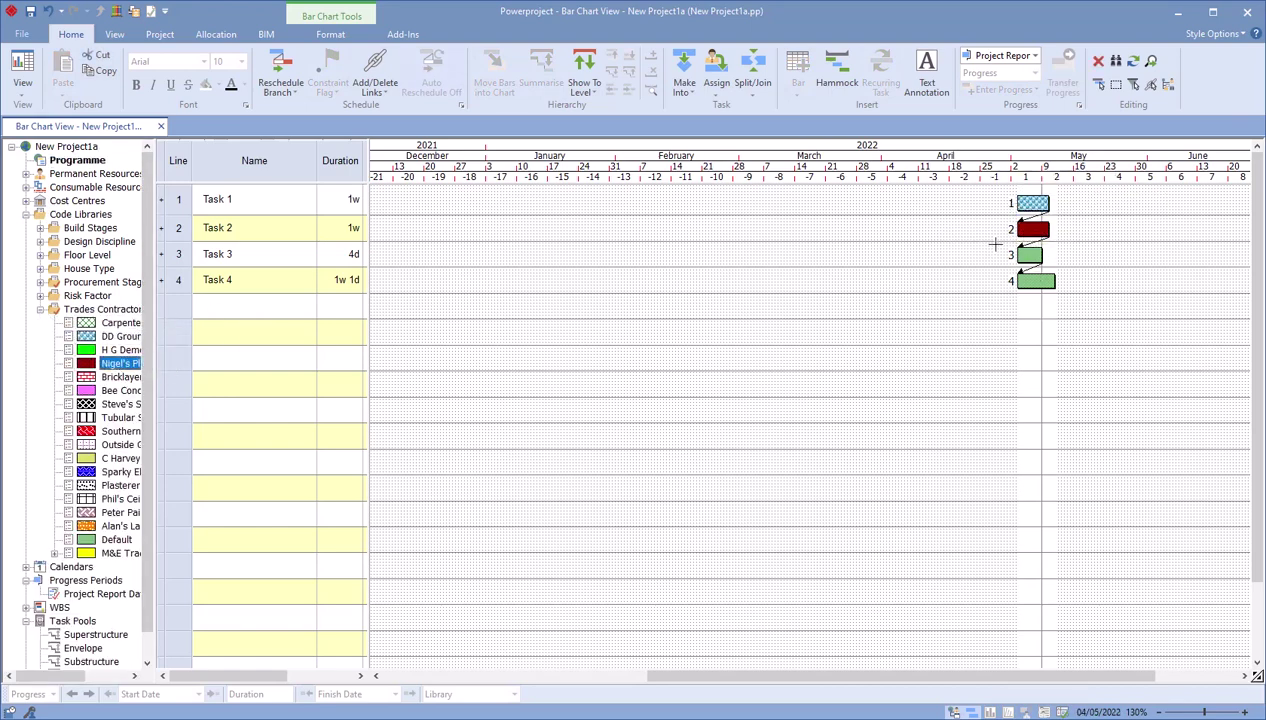
pyautogui.moveTo(122, 390); pyautogui.dragTo(1036, 266)
pyautogui.moveTo(120, 444); pyautogui.dragTo(1022, 288)
pyautogui.click(281, 75)
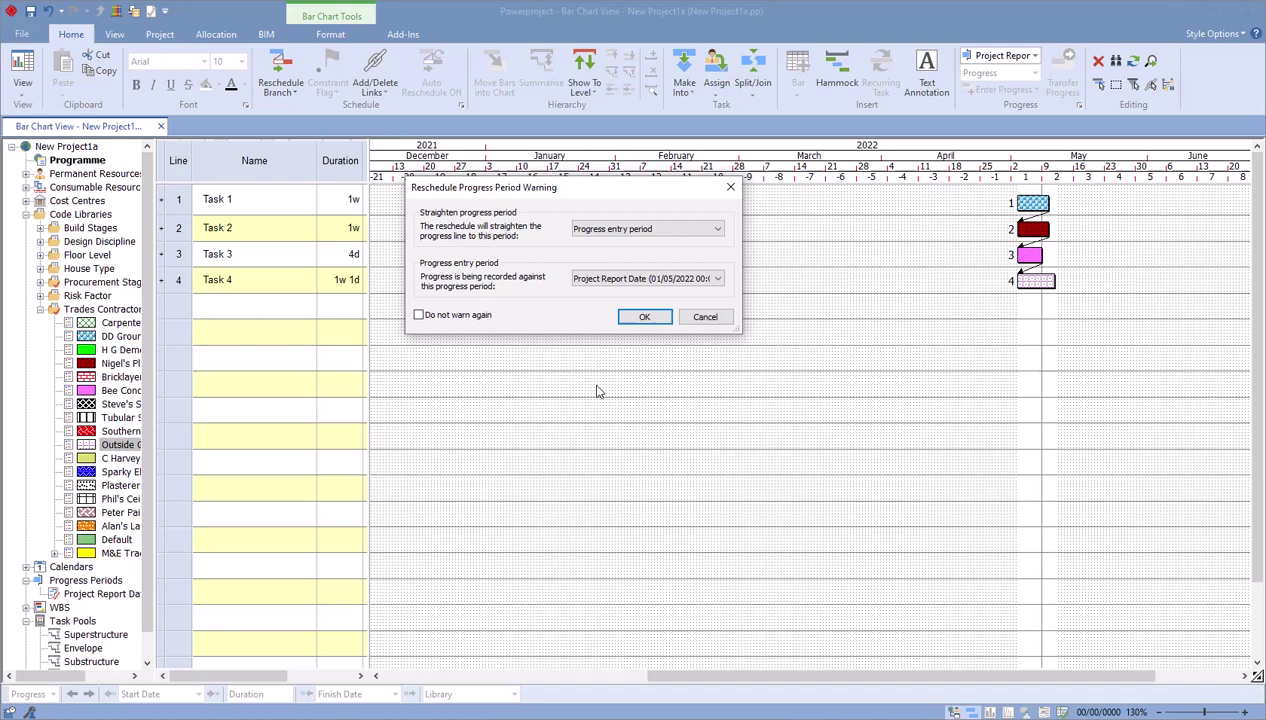
pyautogui.click(644, 316)
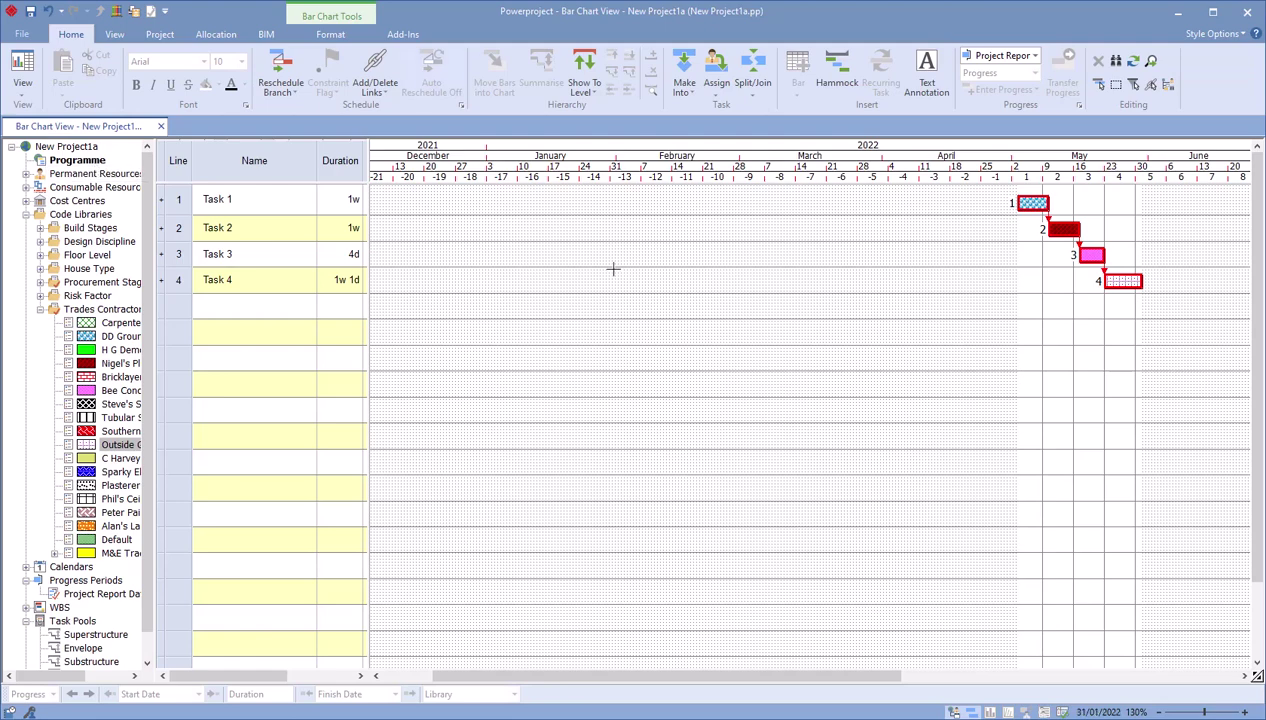
# Step: Summarise Tasks 1–4 as 'Work Package 1' and copy that summary to the Task Pools
pyautogui.moveTo(195, 205); pyautogui.dragTo(172, 282)
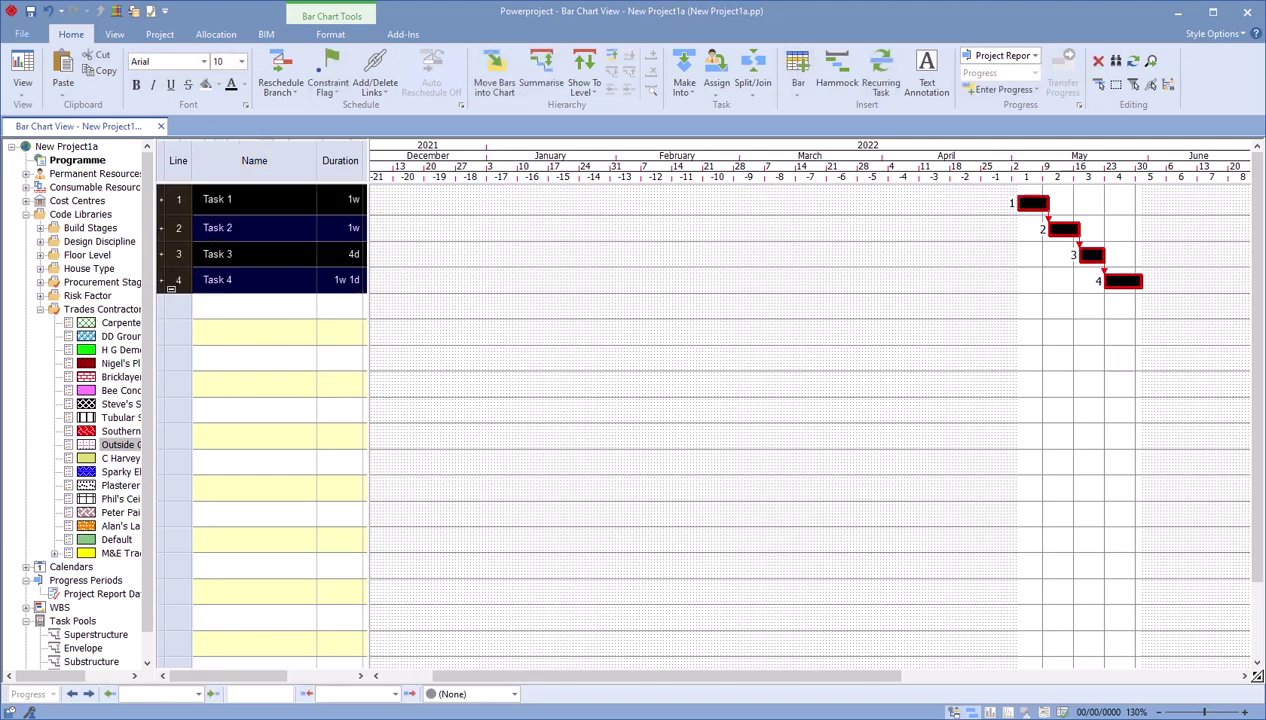
pyautogui.click(541, 75)
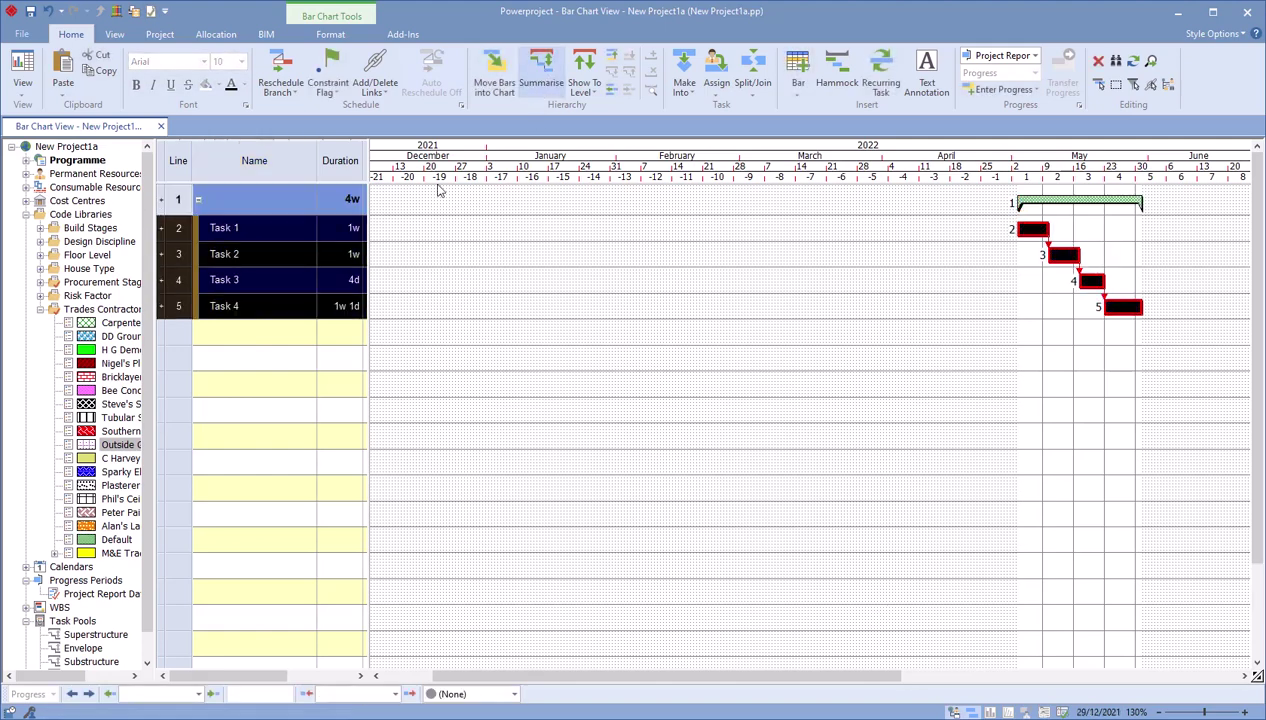
pyautogui.click(283, 206)
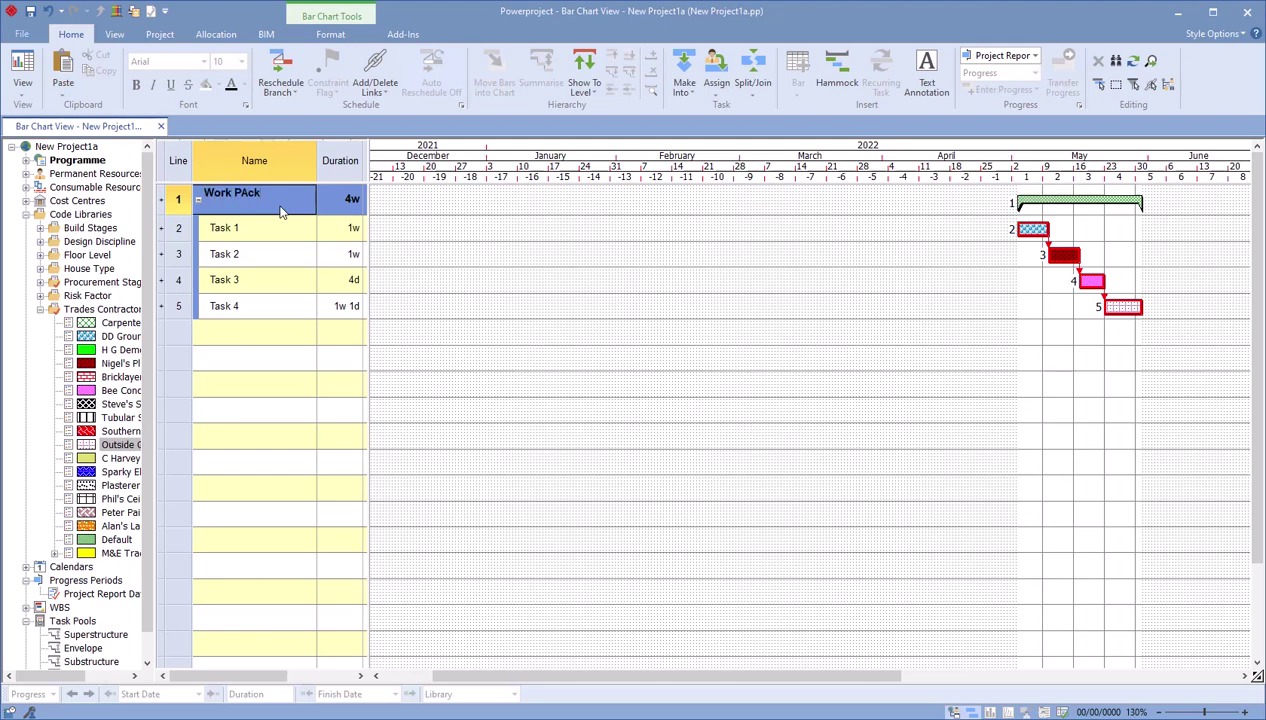
pyautogui.press('BackSpace')
pyautogui.write('ackage 1')
pyautogui.press('Return')
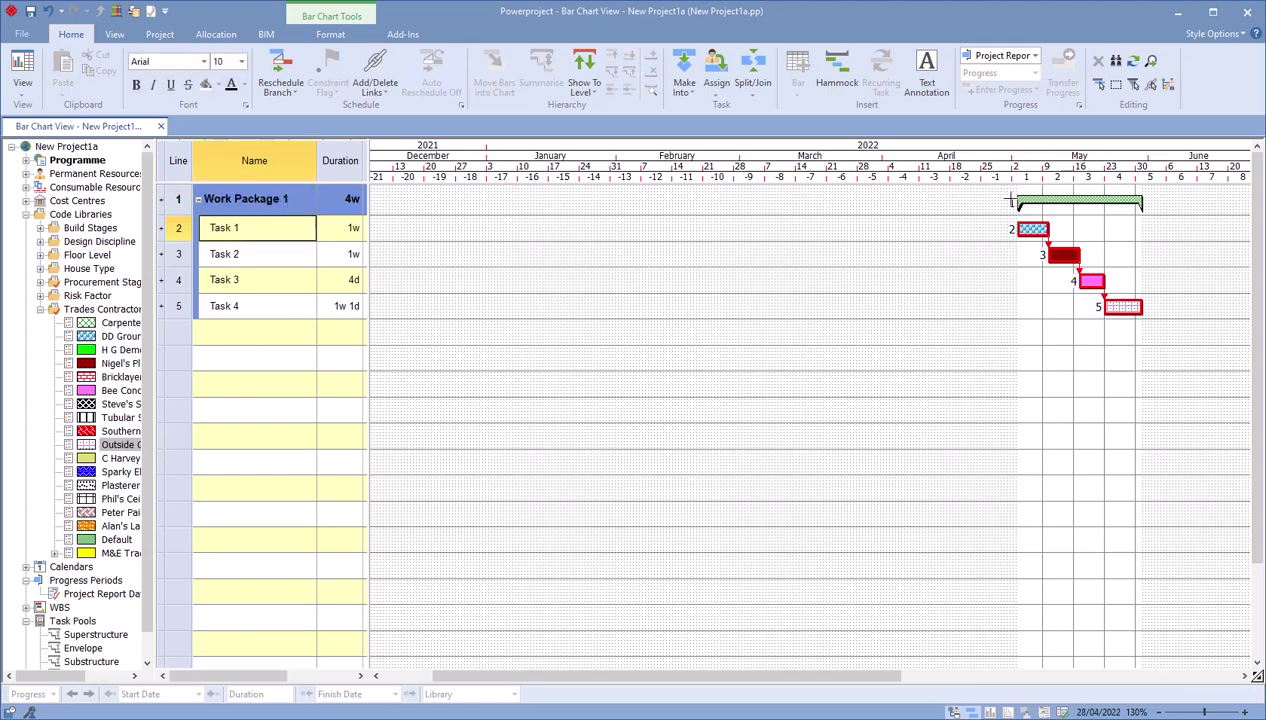
pyautogui.rightClick(1033, 199)
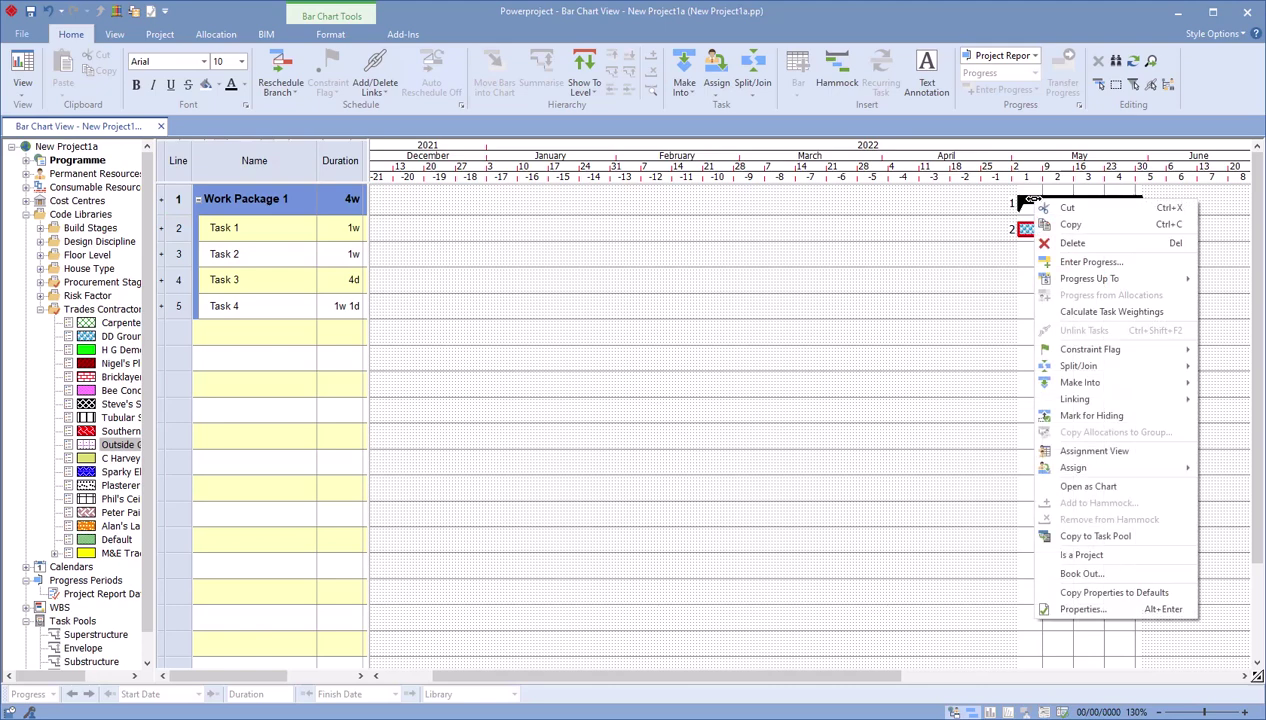
pyautogui.click(1113, 538)
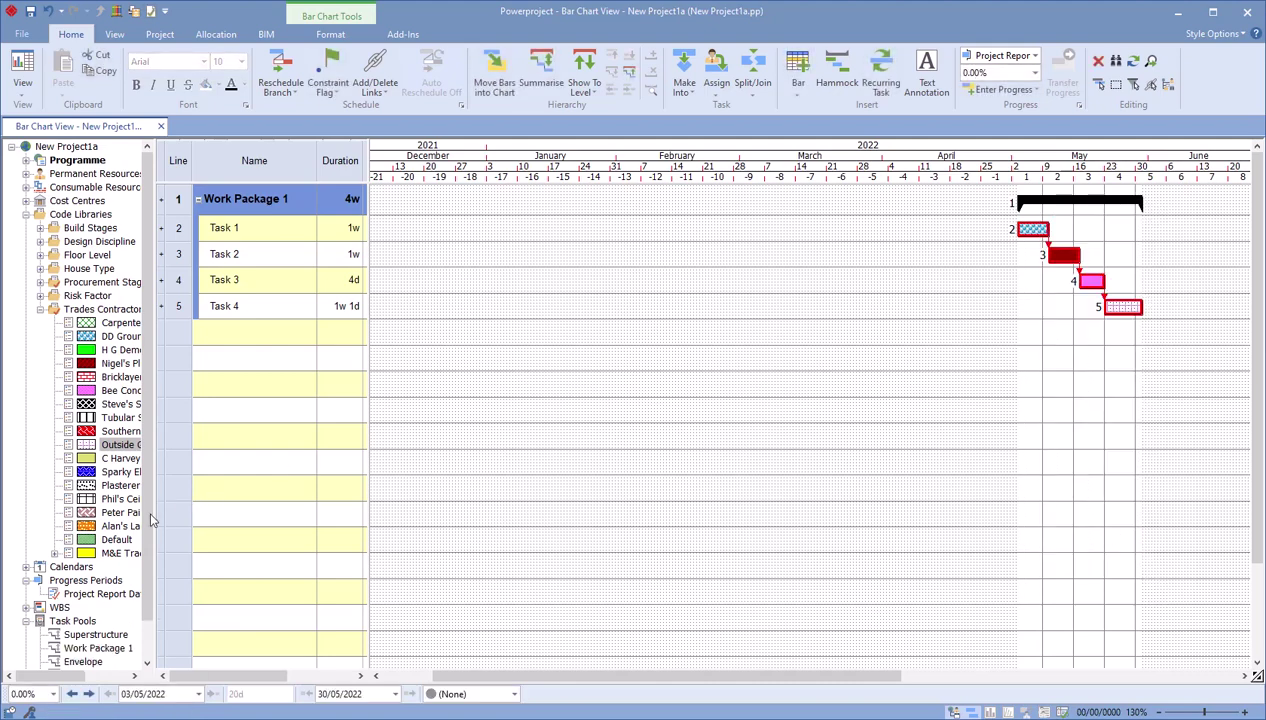
# Step: Collapse the code libraries and delete Work Package 1 and its tasks from the programme
pyautogui.click(40, 309)
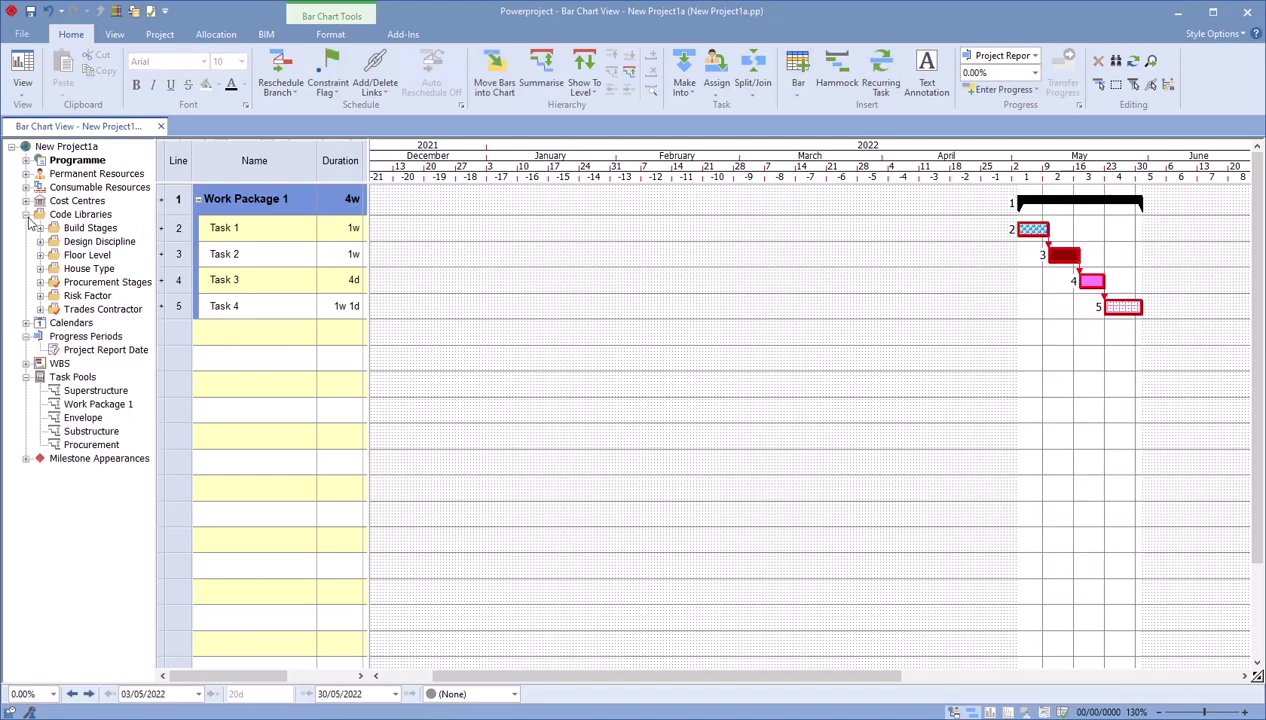
pyautogui.click(26, 214)
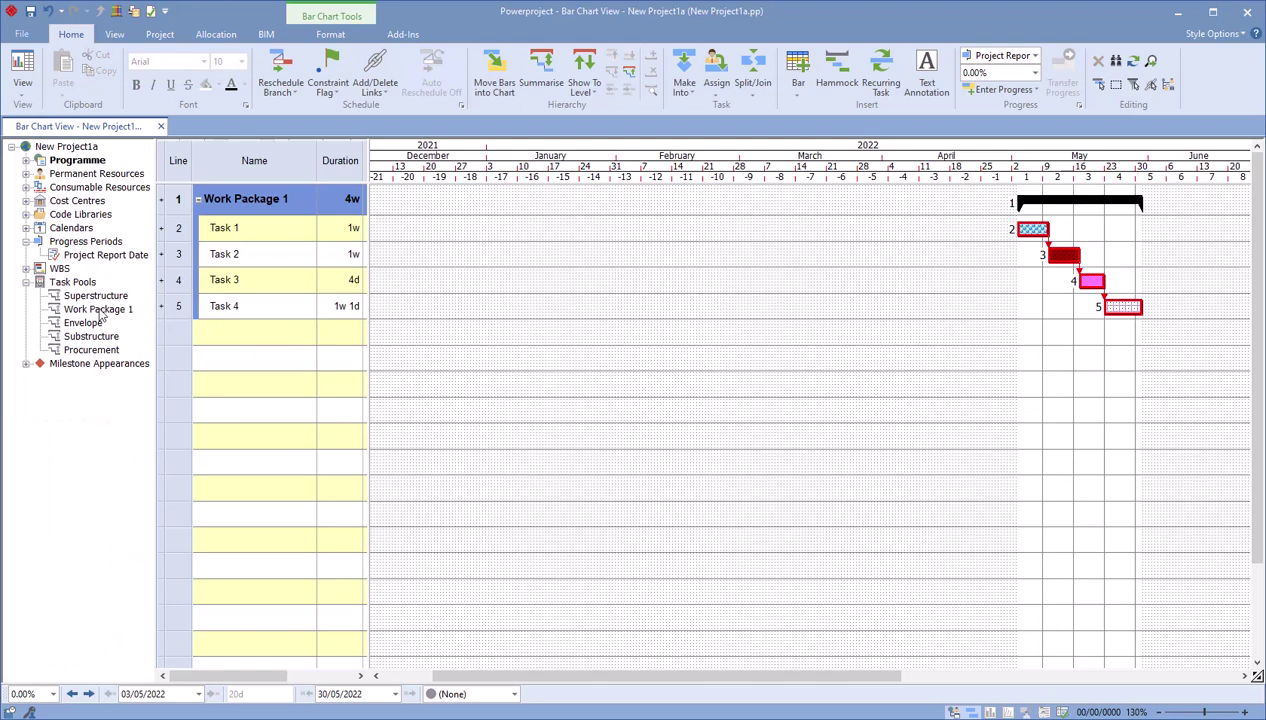
pyautogui.click(86, 162)
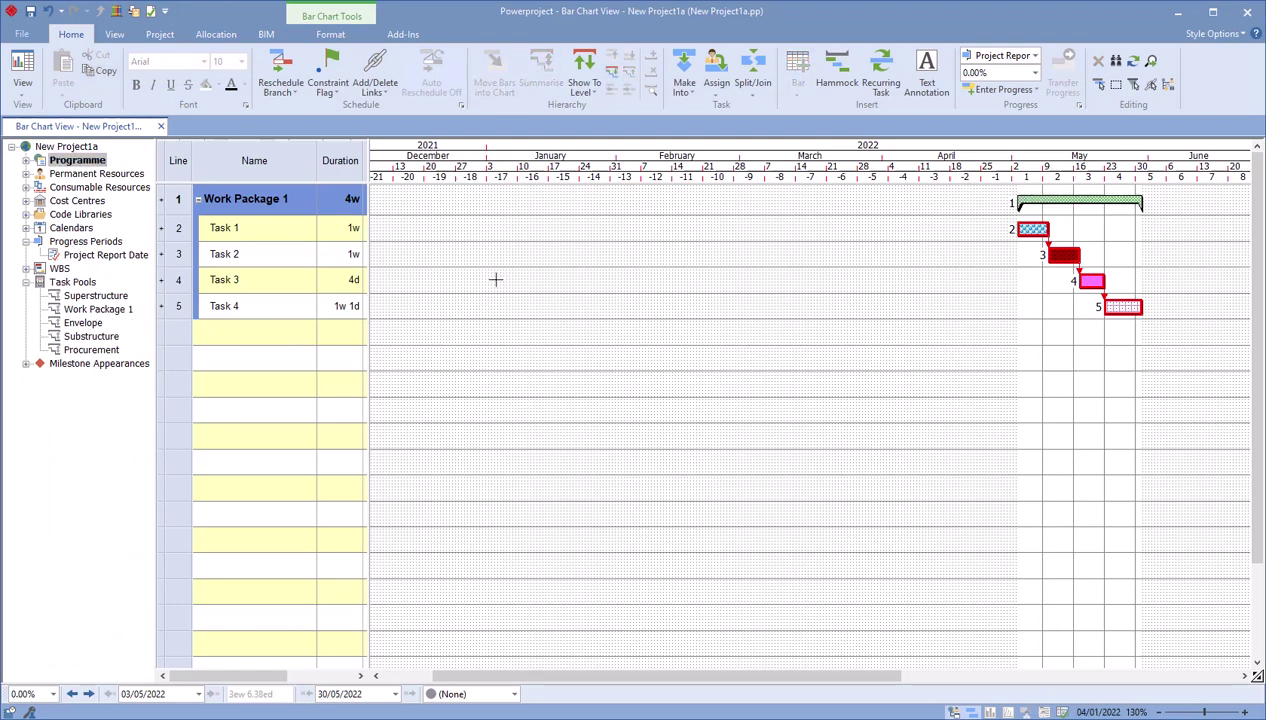
pyautogui.click(495, 279)
pyautogui.moveTo(180, 199); pyautogui.dragTo(187, 318)
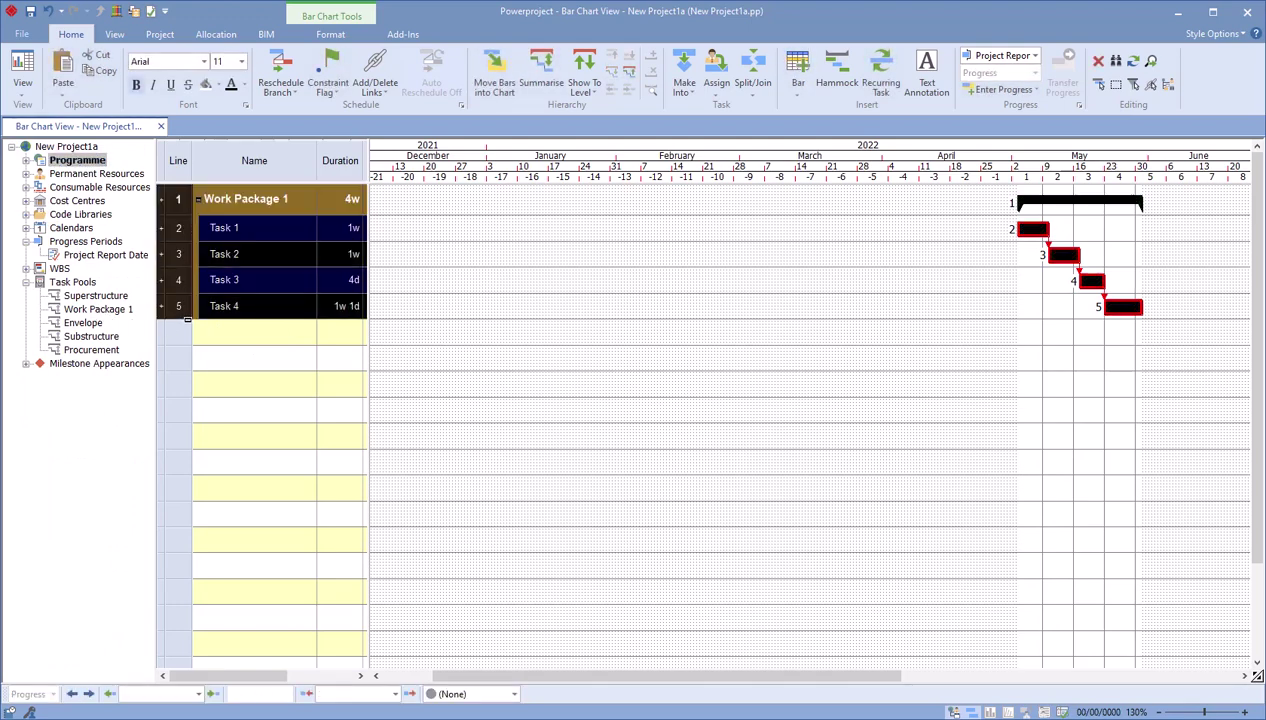
pyautogui.press('Delete')
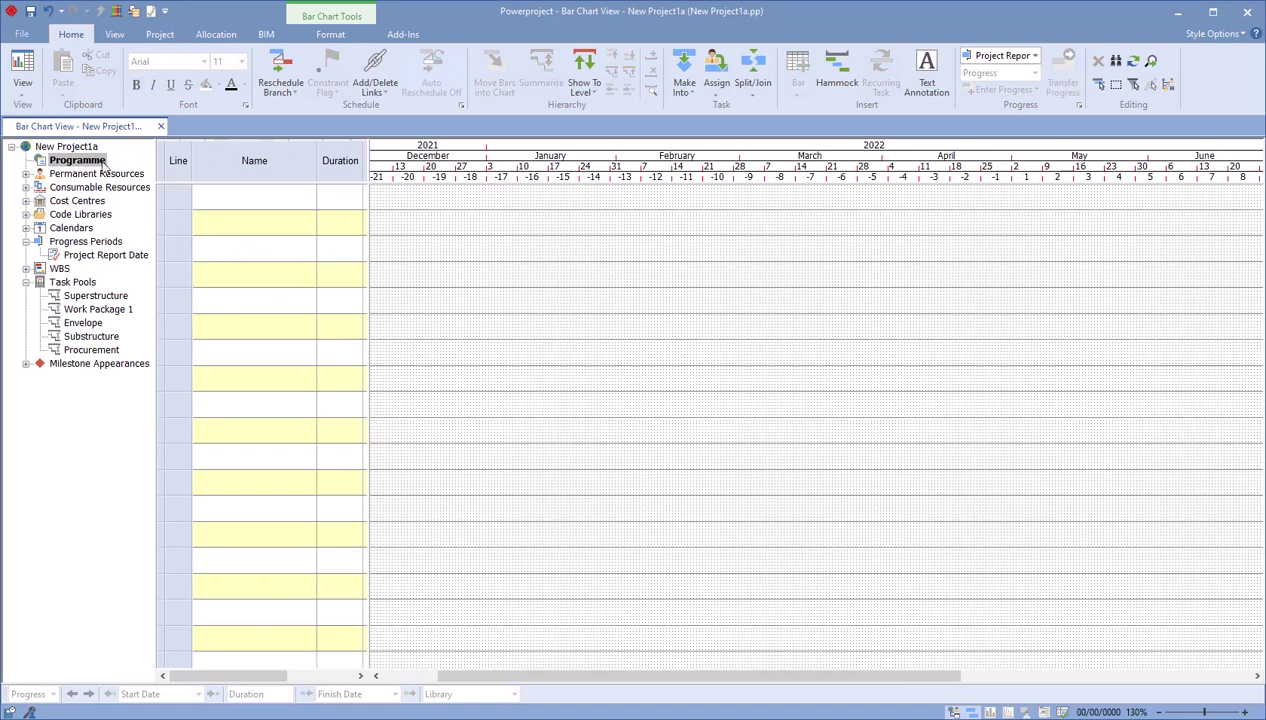
# Step: Insert Work Package 1 from Task Pools twice, show all levels, and reschedule
pyautogui.moveTo(112, 310); pyautogui.dragTo(580, 204)
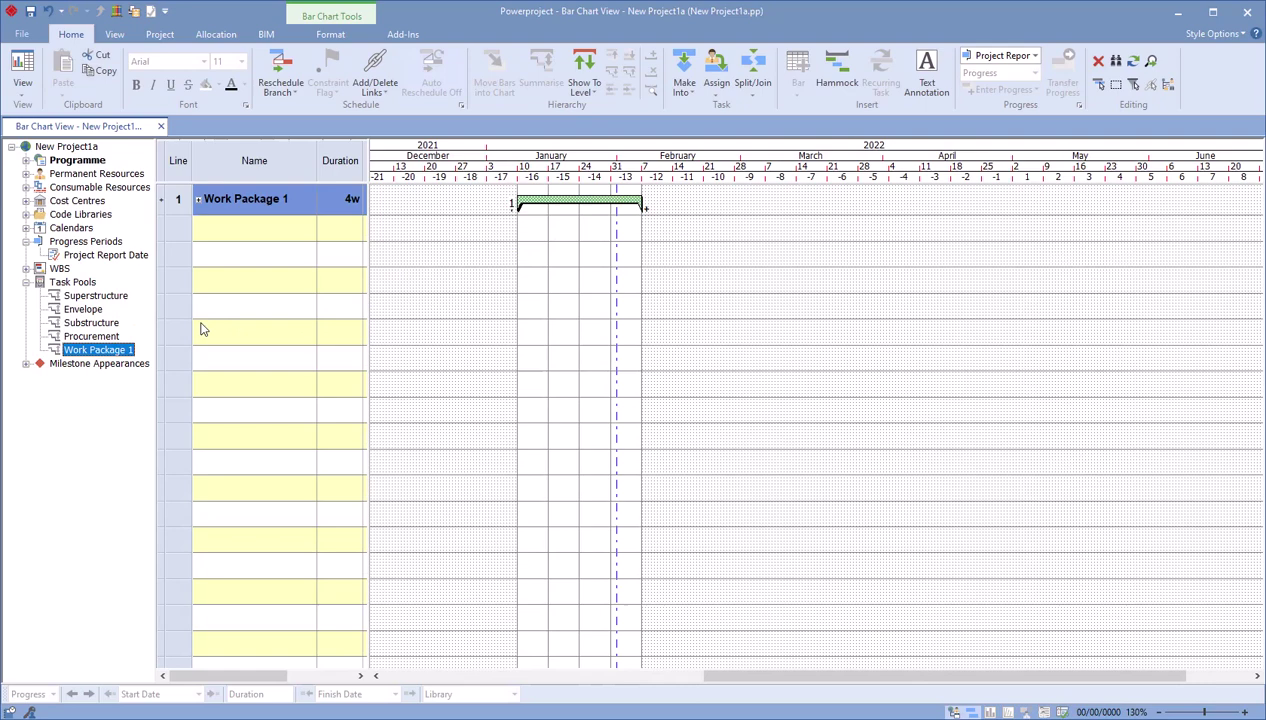
pyautogui.moveTo(98, 350); pyautogui.dragTo(651, 233)
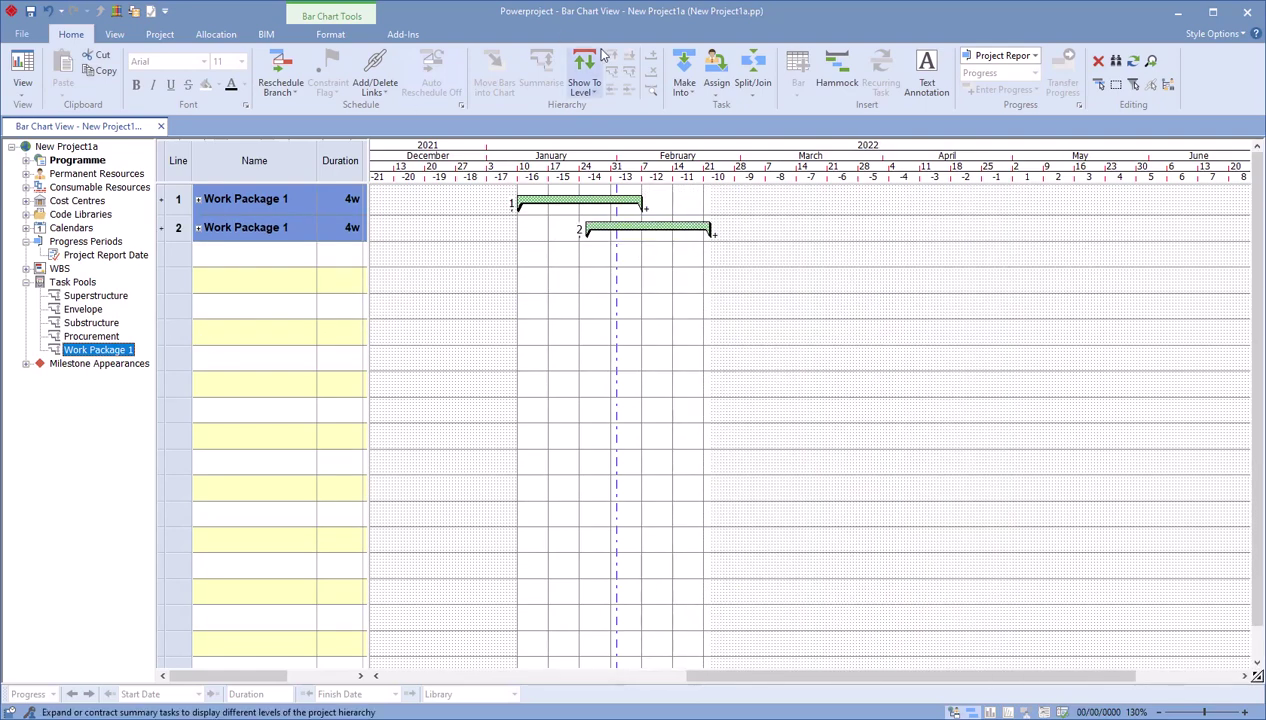
pyautogui.click(588, 92)
pyautogui.click(605, 107)
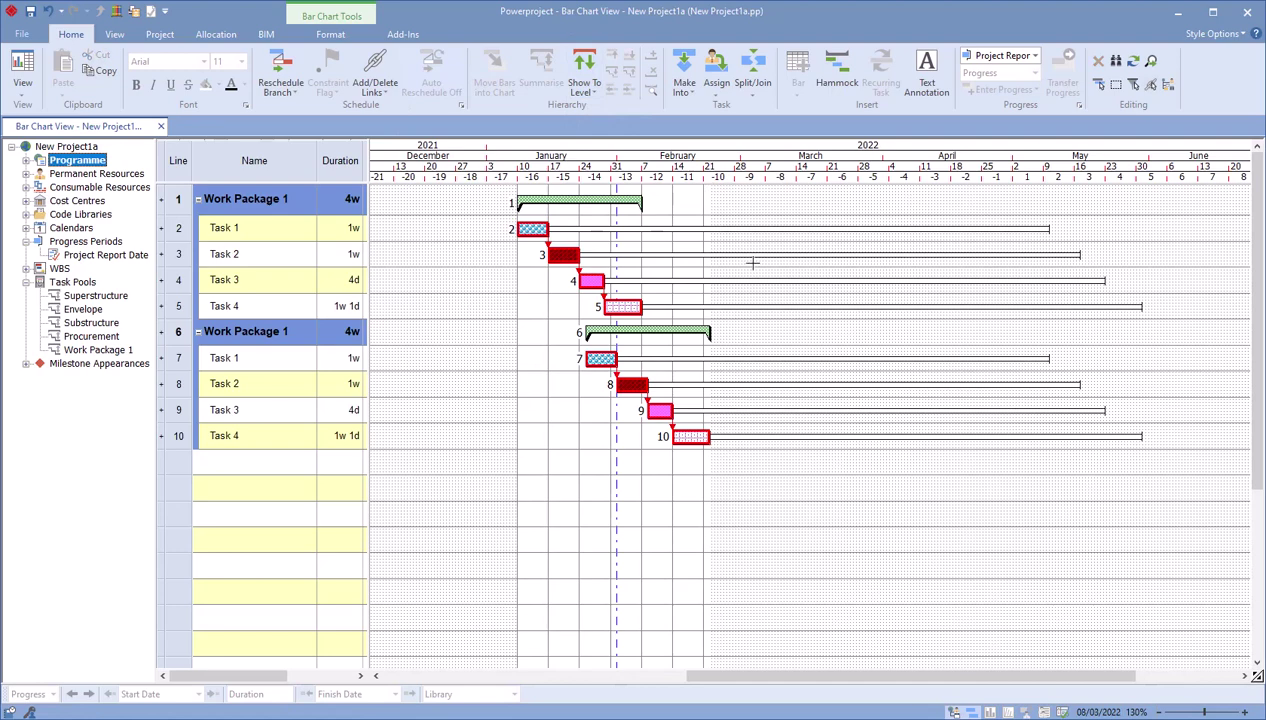
pyautogui.click(289, 84)
pyautogui.click(628, 318)
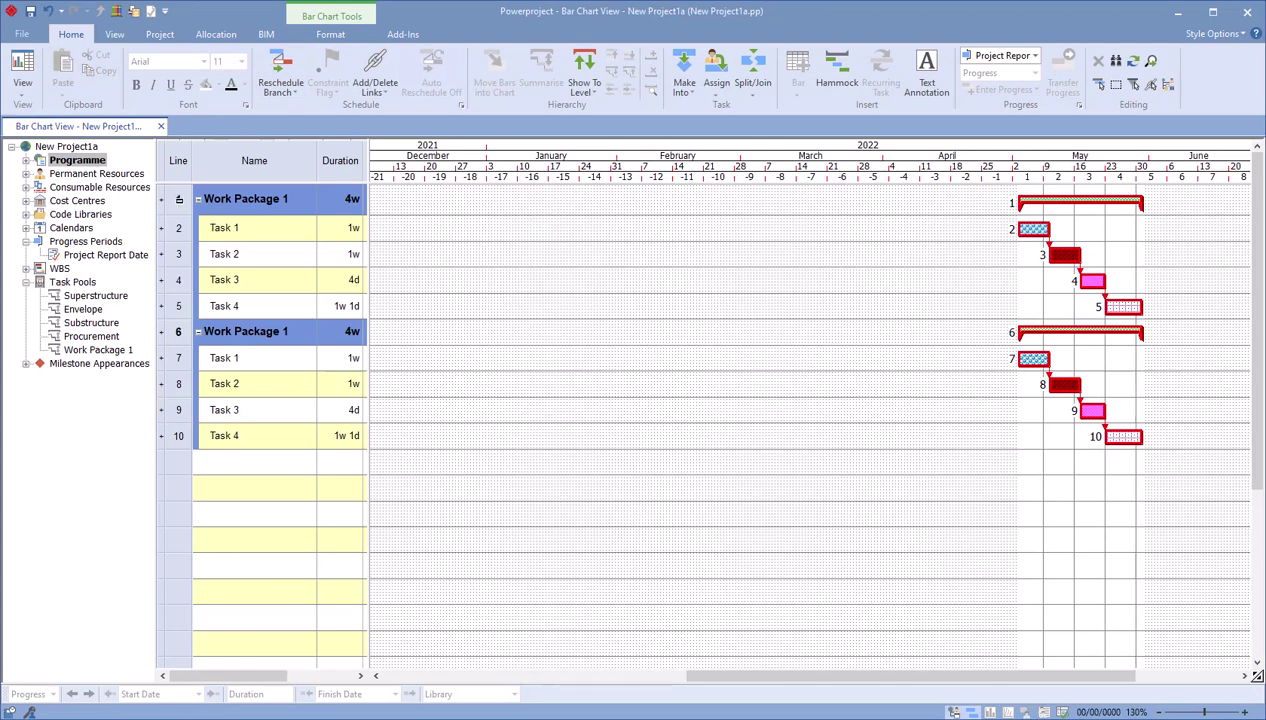
# Step: Delete the first Work Package 1 copy and rename the remaining summary 'Work Package 2'
pyautogui.moveTo(179, 199); pyautogui.dragTo(176, 464)
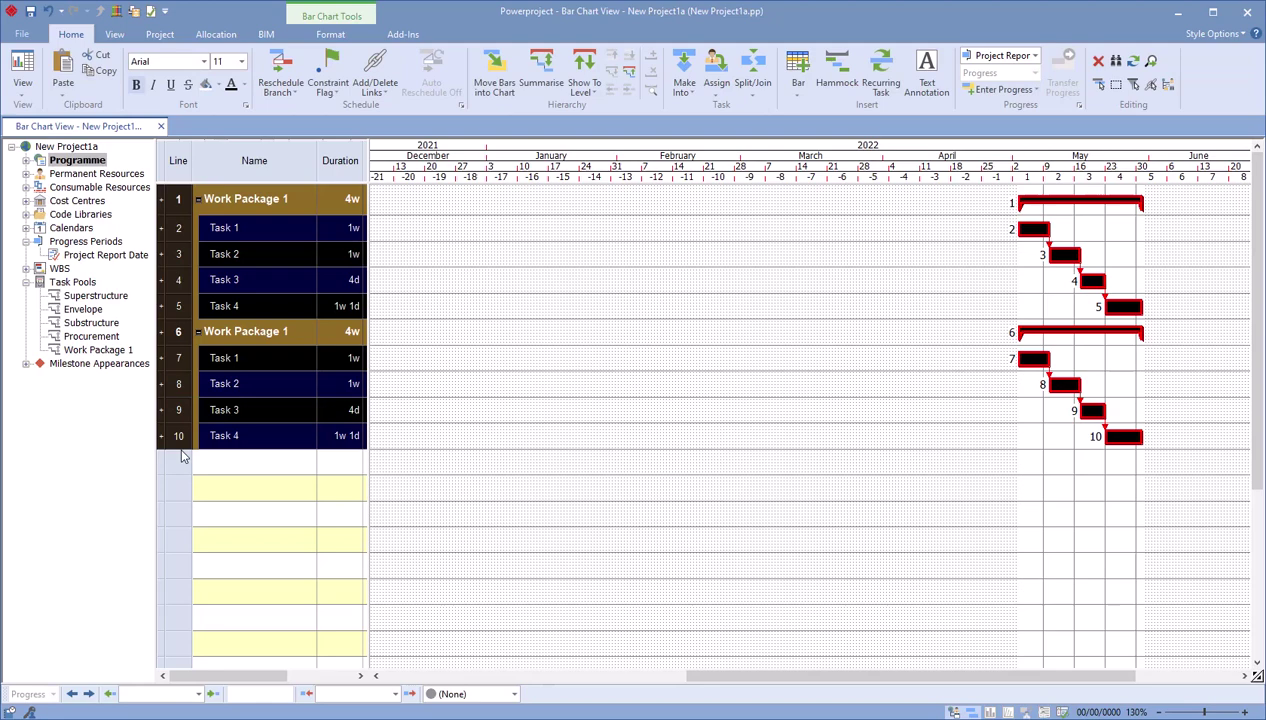
pyautogui.click(607, 251)
pyautogui.moveTo(178, 200); pyautogui.dragTo(175, 305)
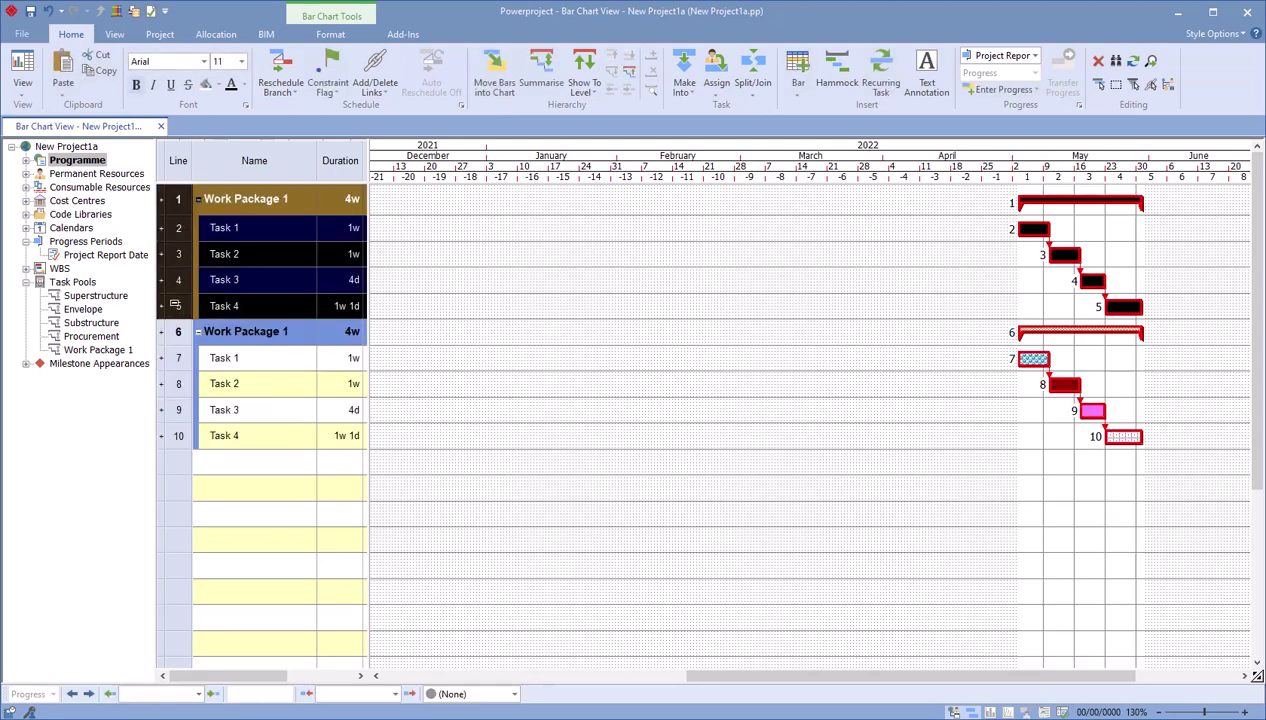
pyautogui.press('Delete')
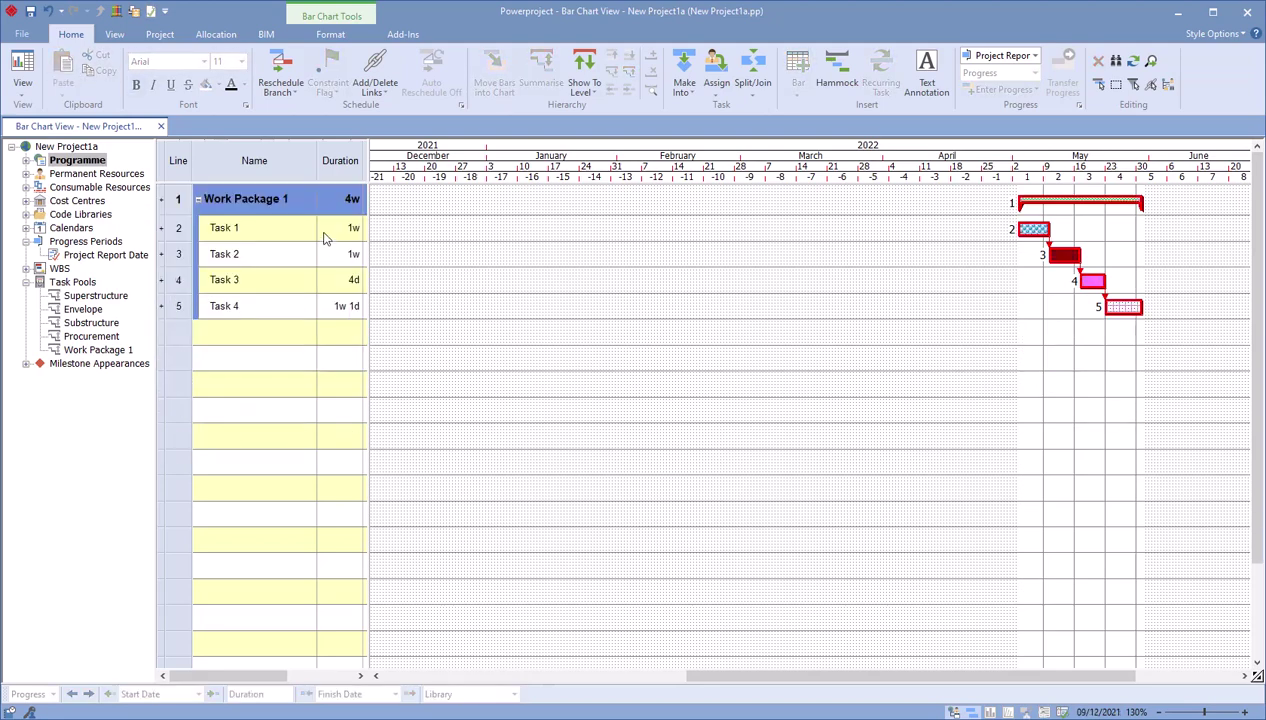
pyautogui.click(308, 203)
pyautogui.click(308, 203)
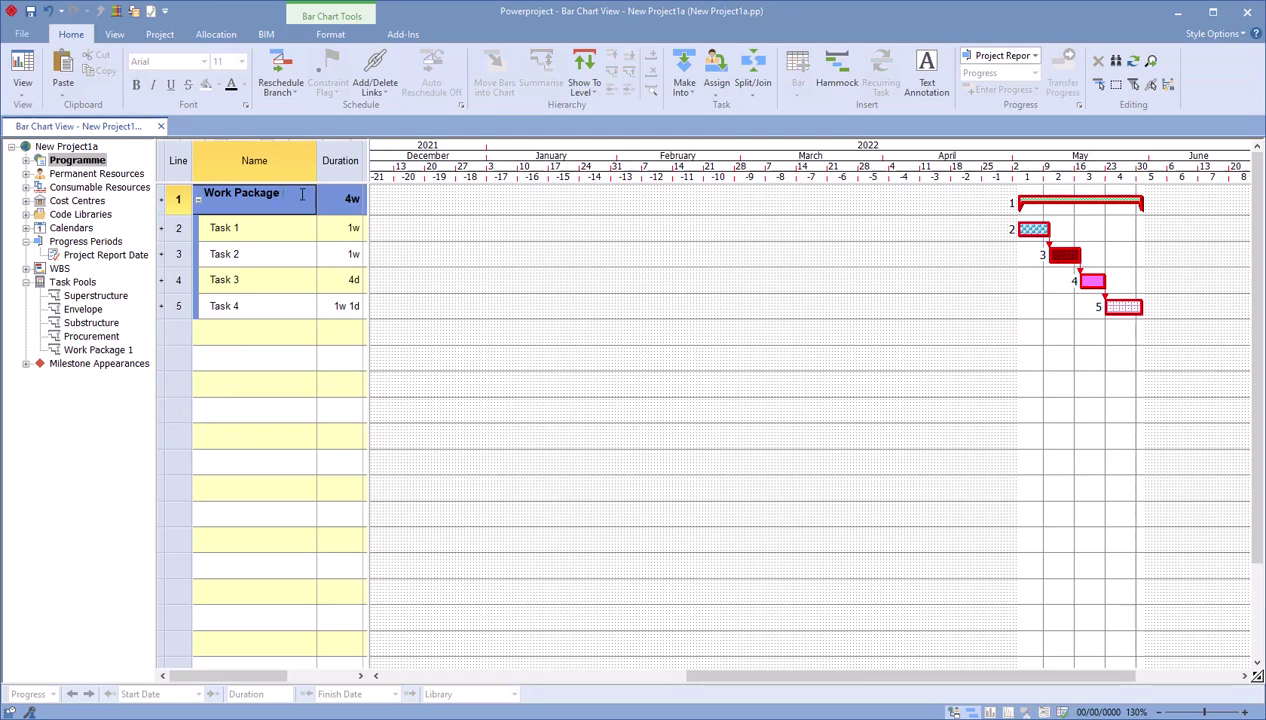
pyautogui.press('BackSpace')
pyautogui.write('2')
pyautogui.press('Return')
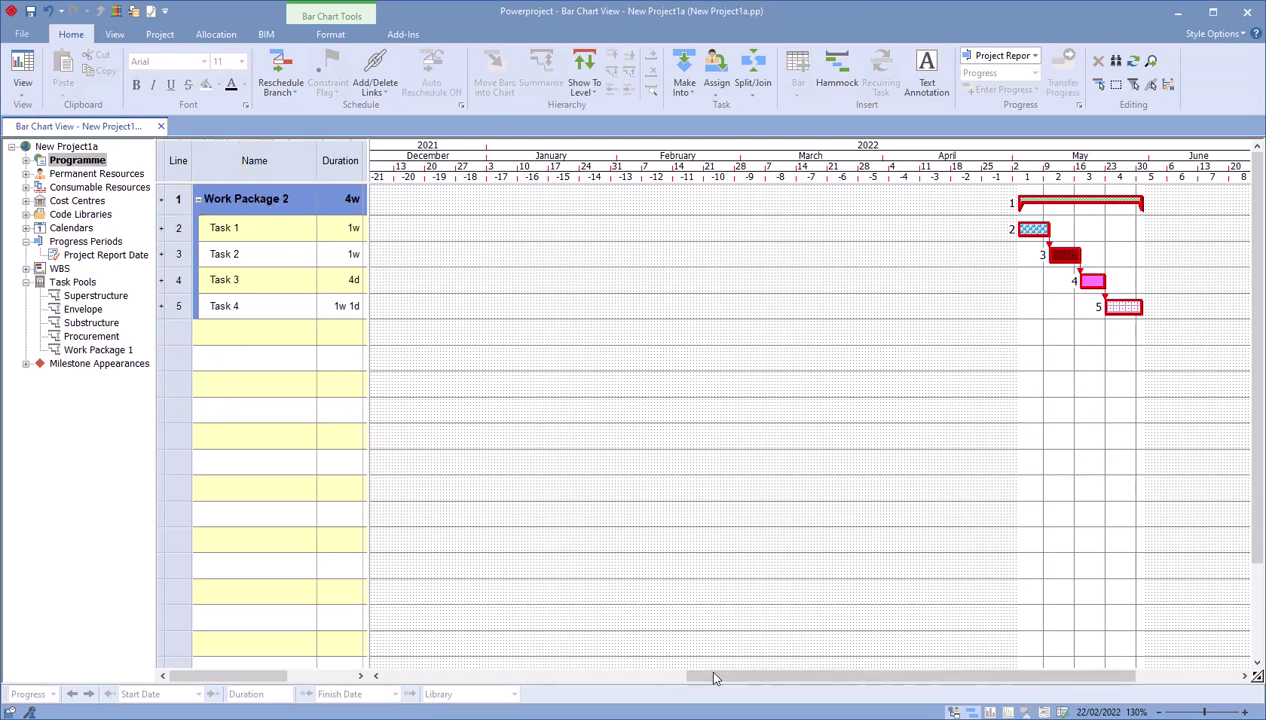
# Step: Lengthen Task 2 to 3w 2d and reschedule the programme
pyautogui.moveTo(740, 677); pyautogui.dragTo(846, 673)
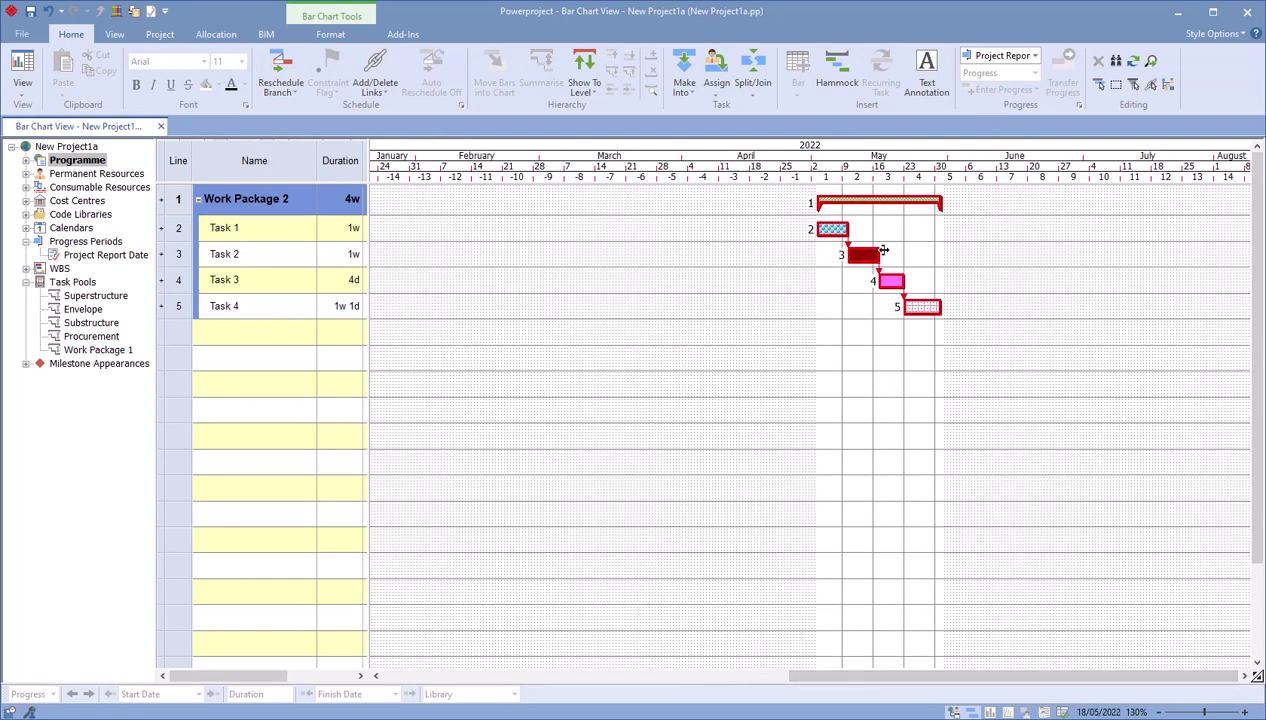
pyautogui.moveTo(880, 256); pyautogui.dragTo(955, 281)
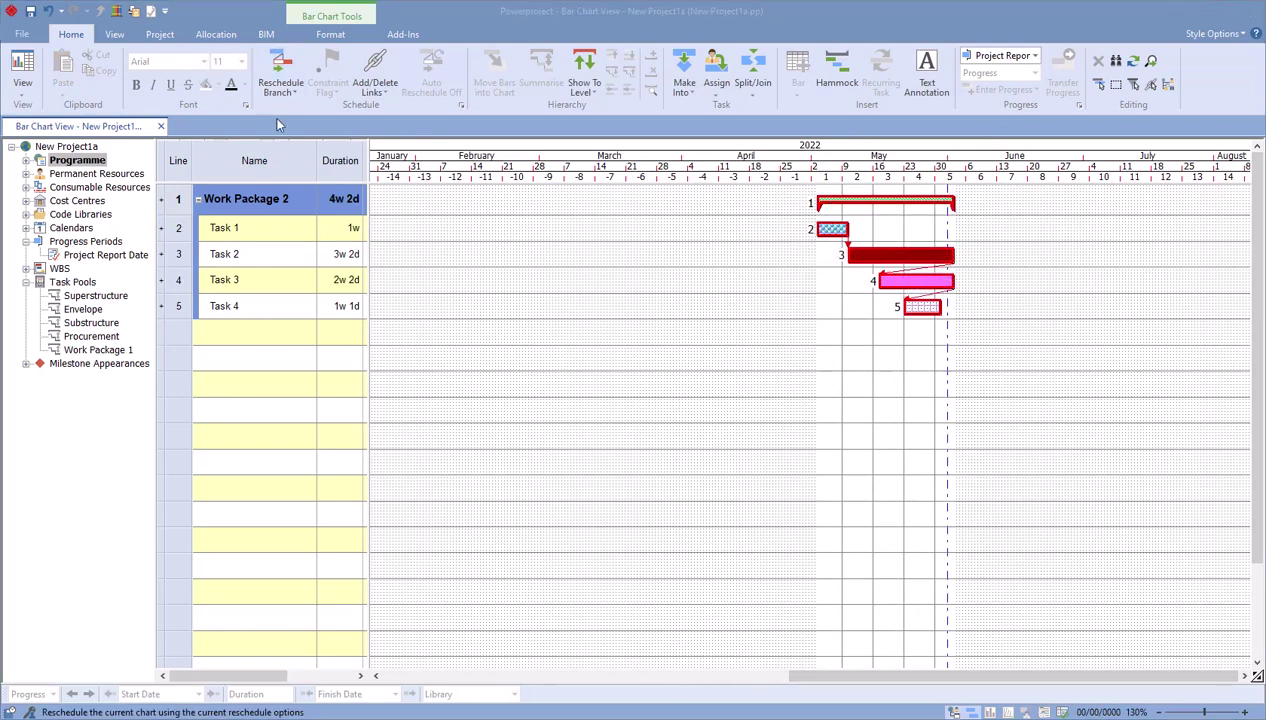
pyautogui.click(280, 80)
pyautogui.click(647, 316)
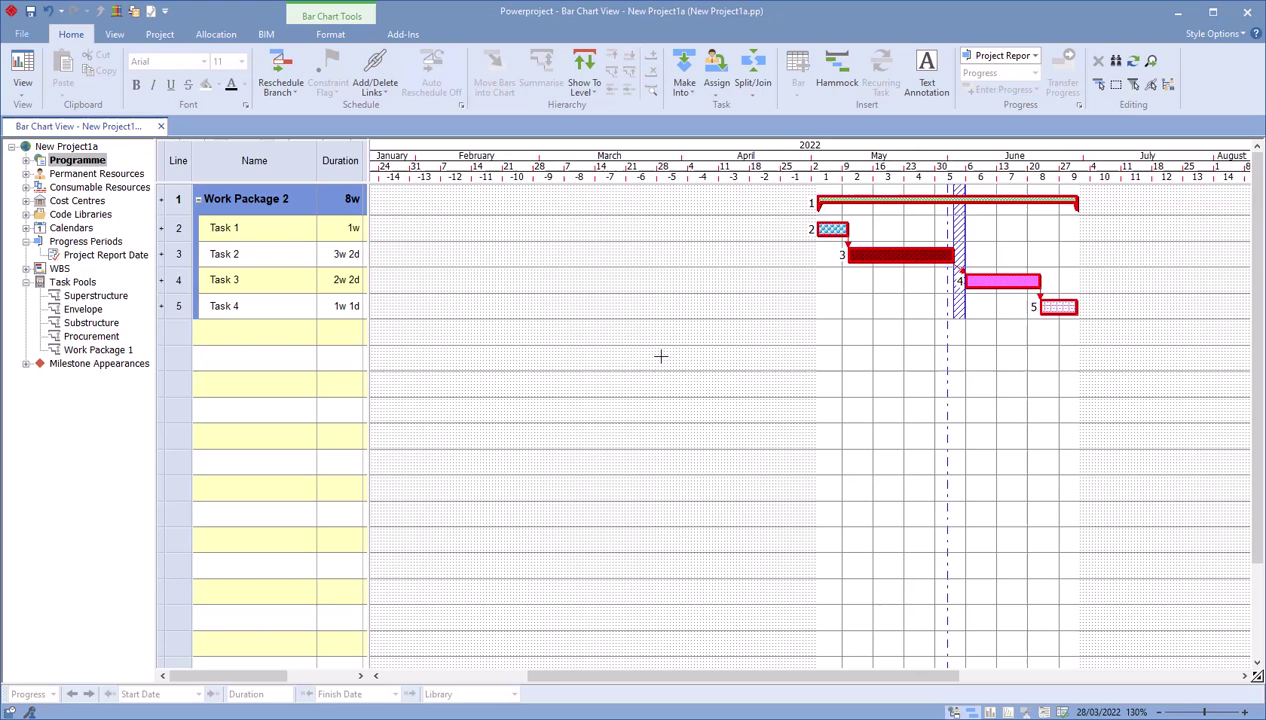
pyautogui.moveTo(690, 678); pyautogui.dragTo(766, 678)
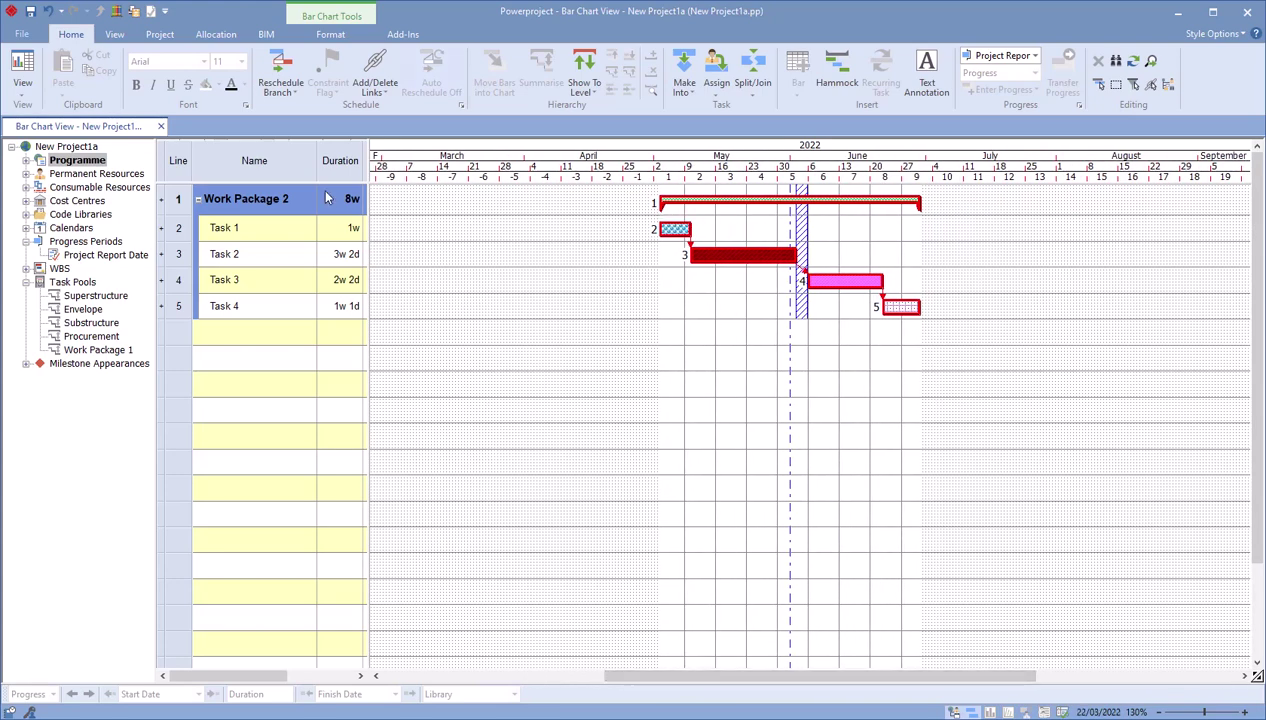
# Step: Mark Task 1 and Task 2 as 100% complete
pyautogui.rightClick(718, 202)
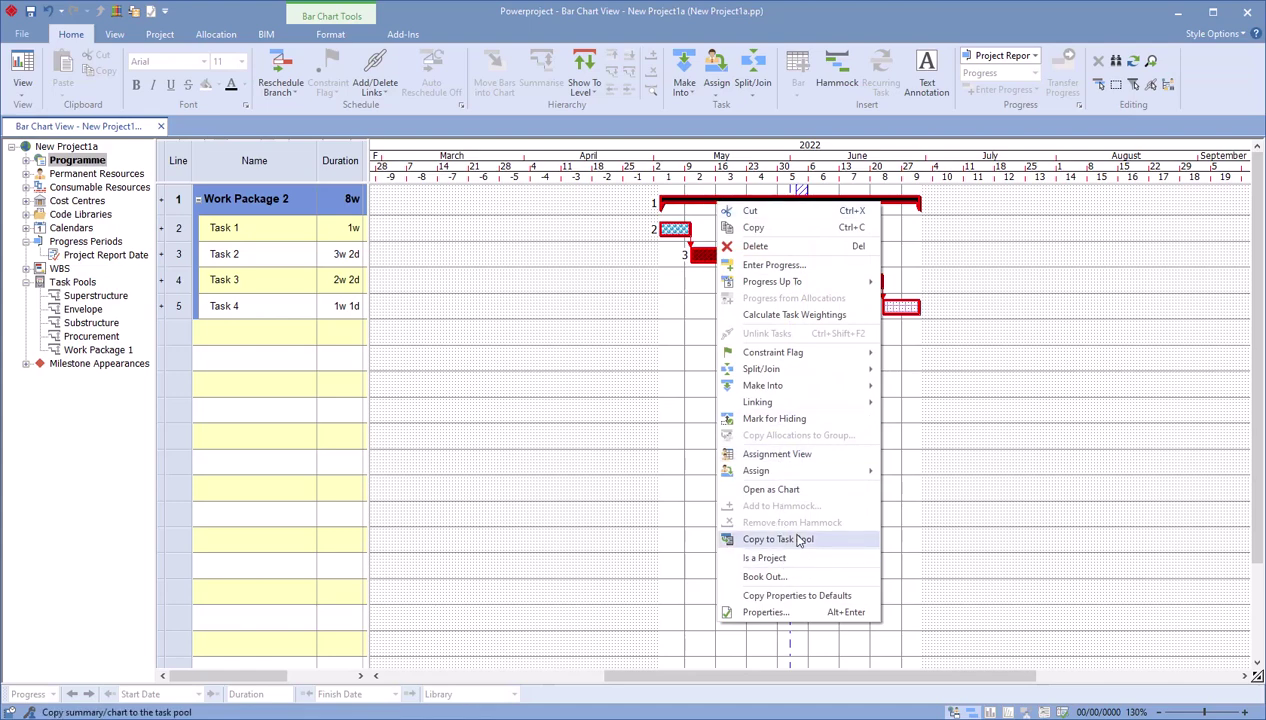
pyautogui.click(964, 340)
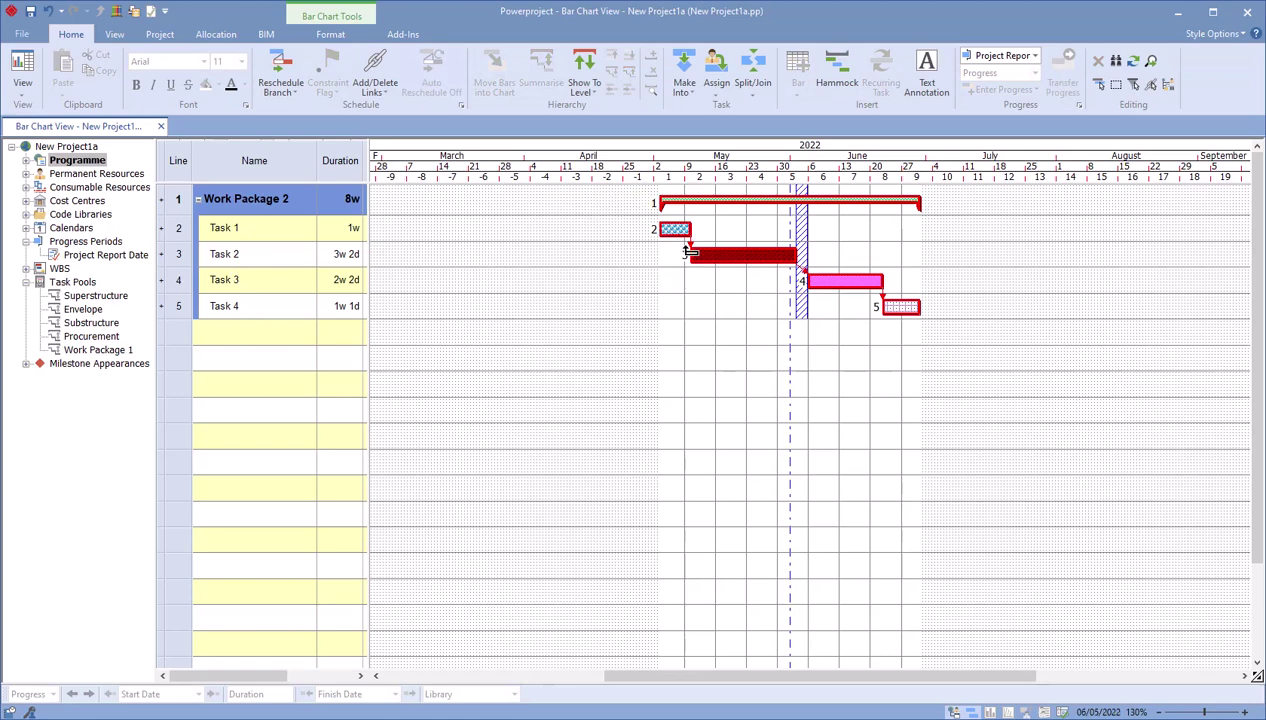
pyautogui.click(700, 254)
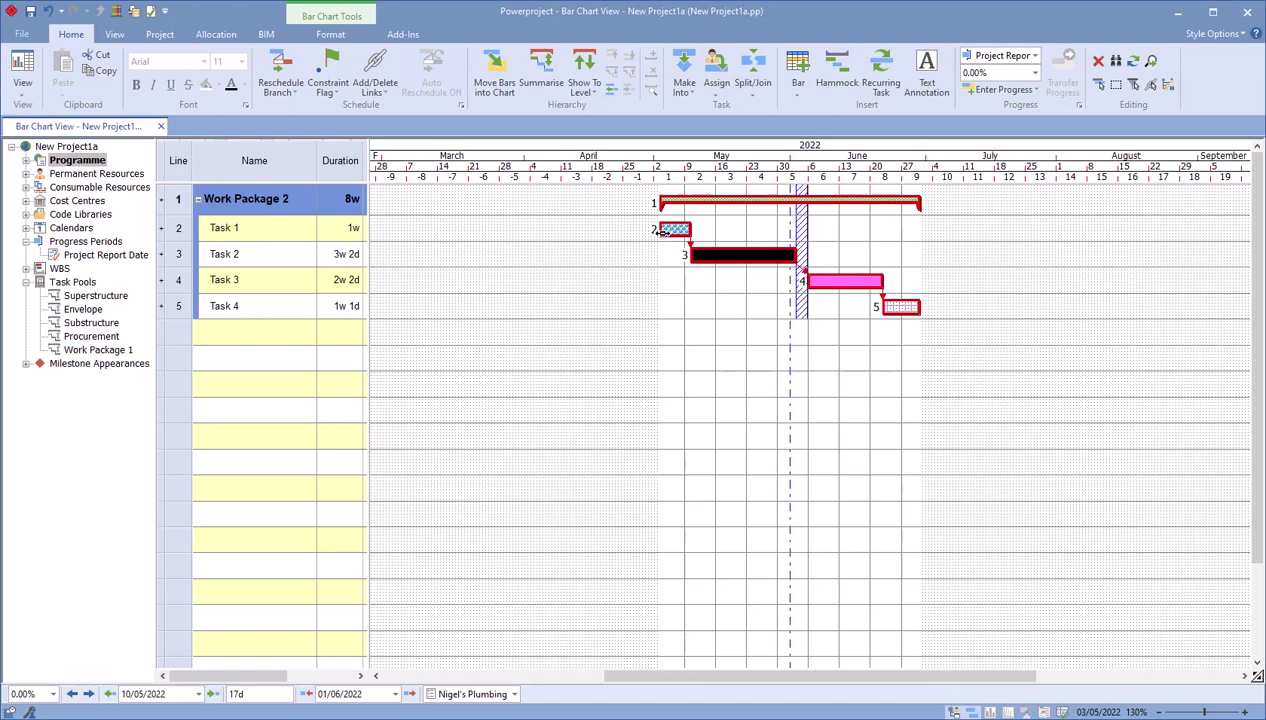
pyautogui.click(616, 309)
pyautogui.click(53, 693)
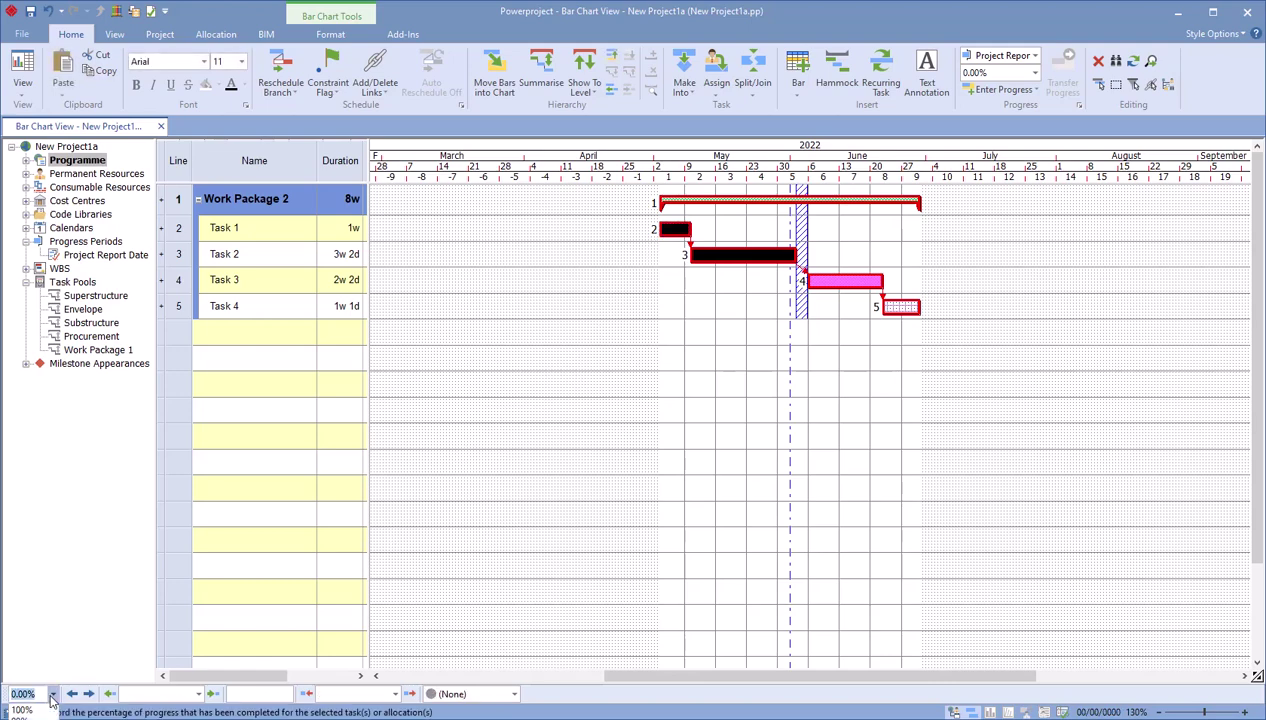
pyautogui.click(24, 710)
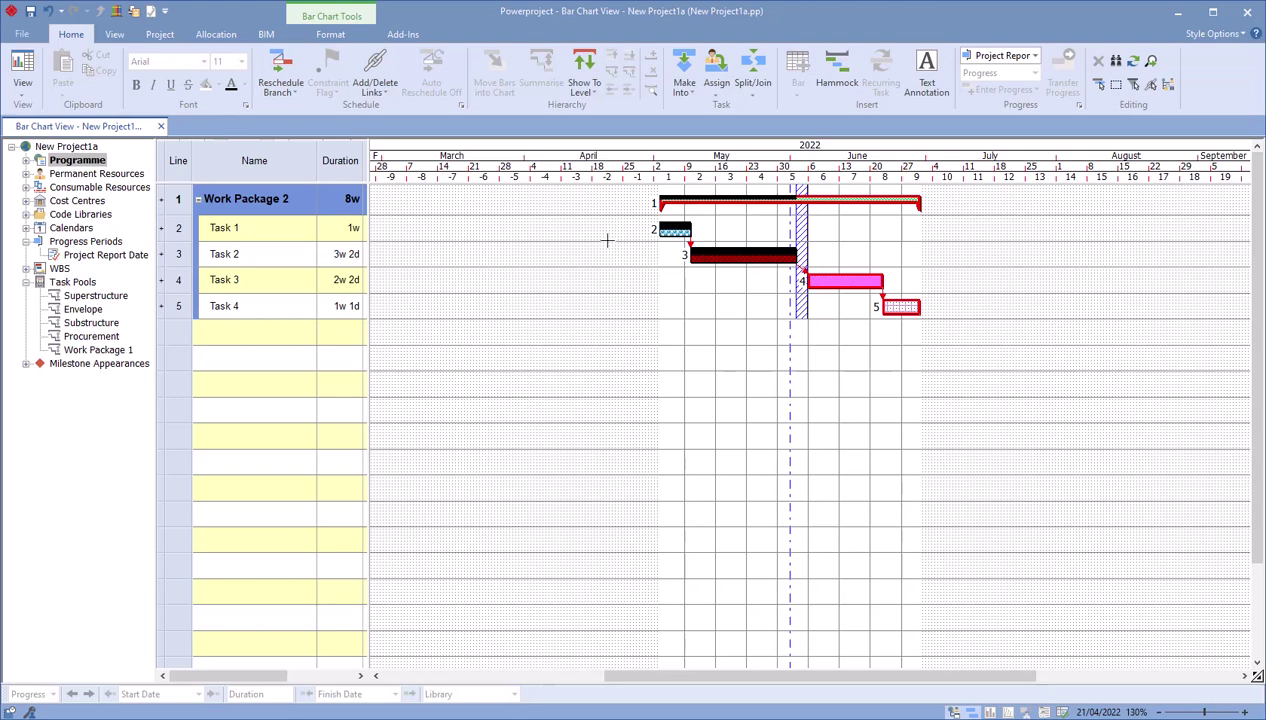
# Step: Copy the Work Package 2 summary into the Task Pools
pyautogui.moveTo(689, 226); pyautogui.dragTo(706, 203)
pyautogui.rightClick(706, 203)
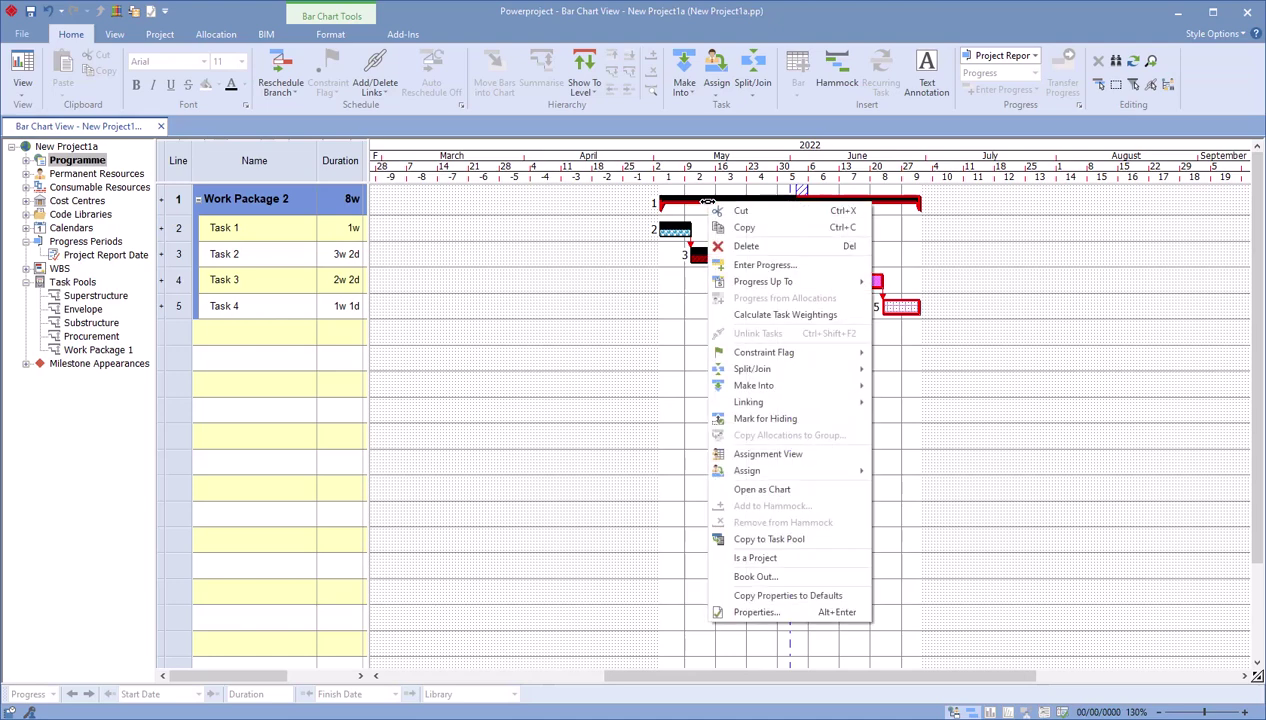
pyautogui.click(783, 544)
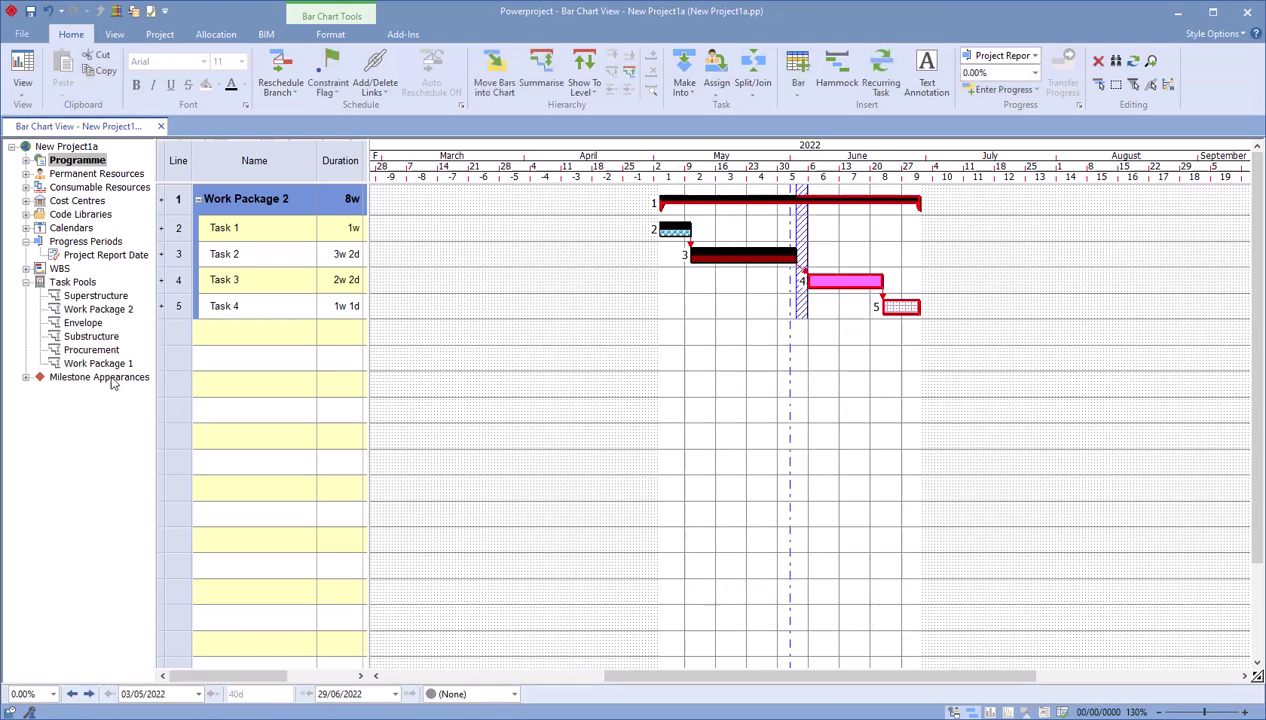
pyautogui.click(98, 309)
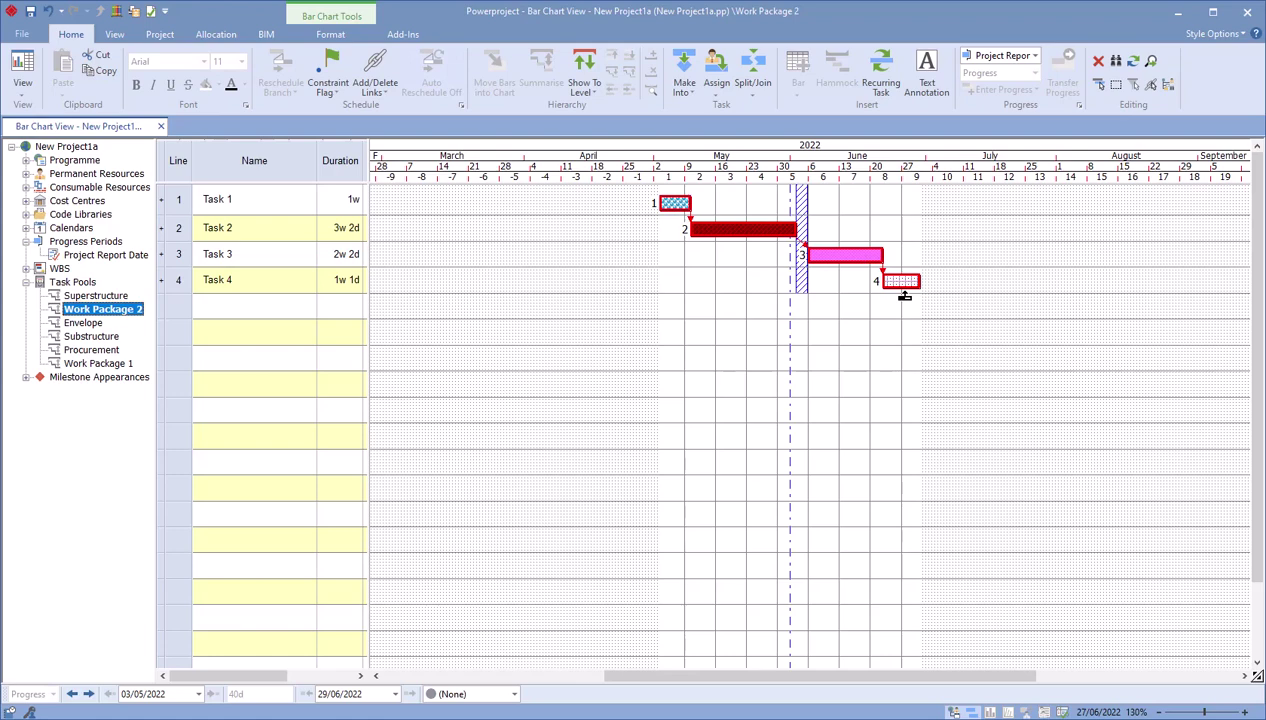
pyautogui.click(763, 231)
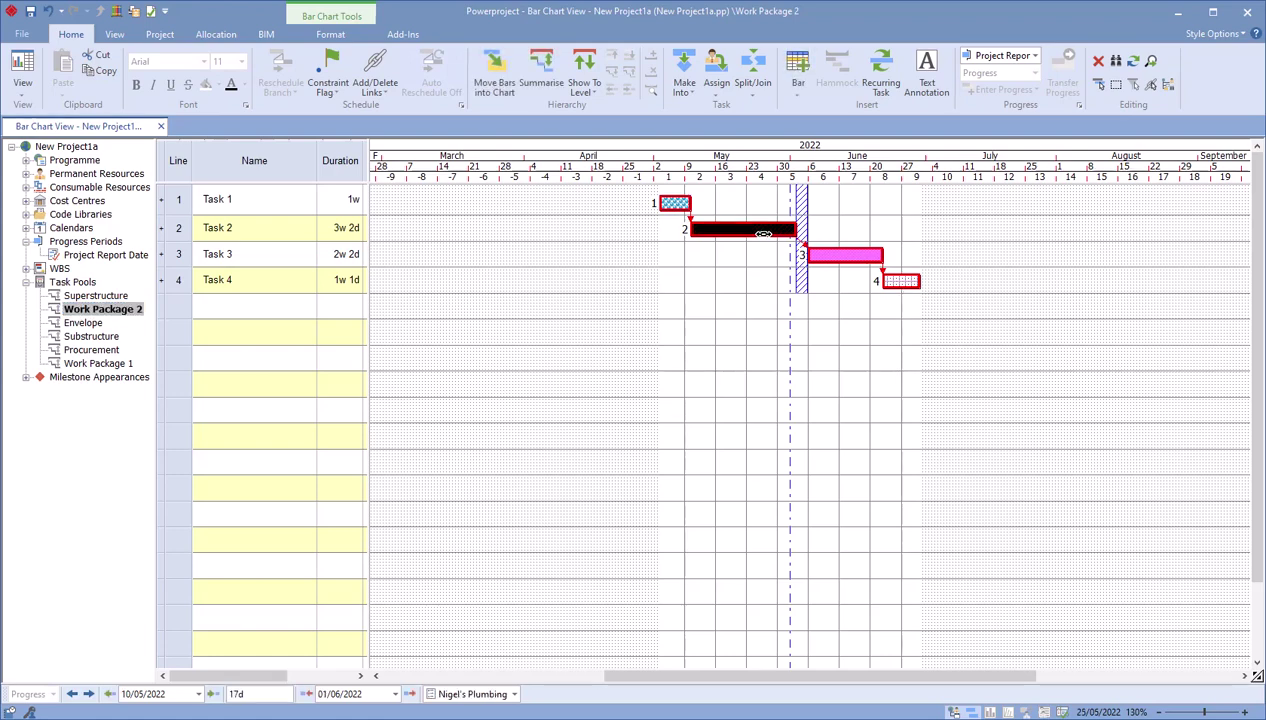
pyautogui.click(75, 161)
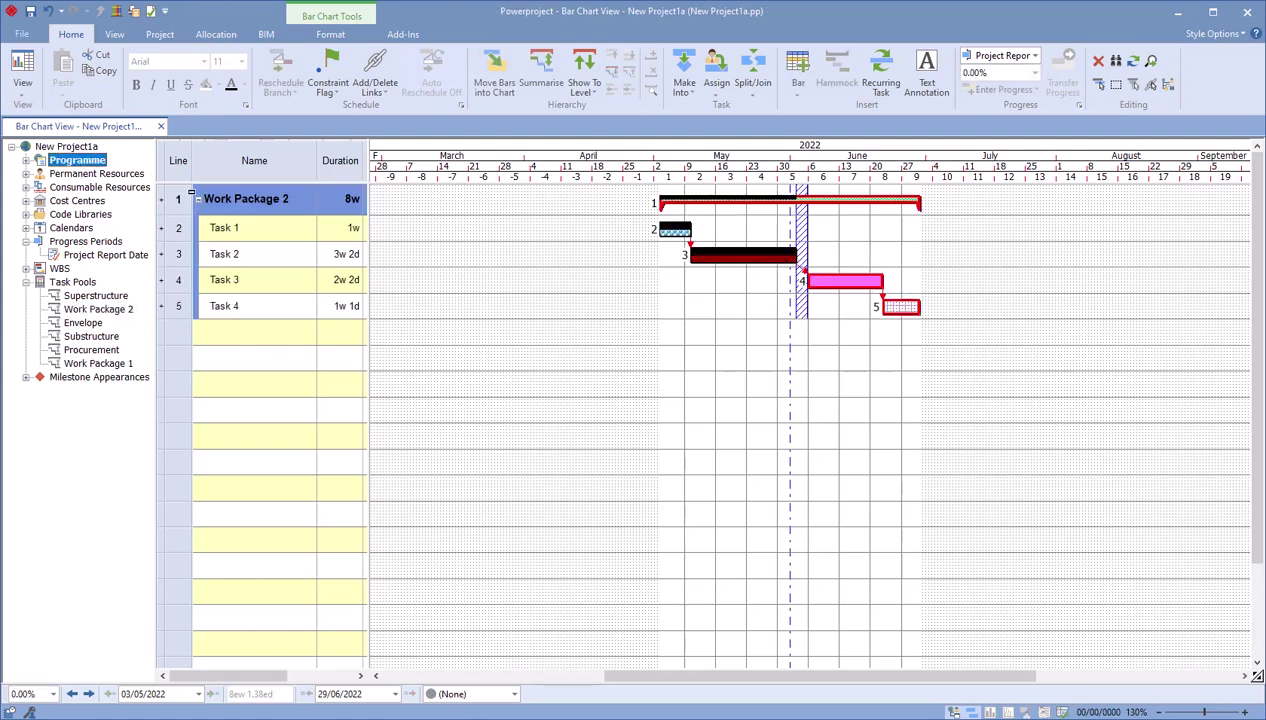
pyautogui.rightClick(740, 197)
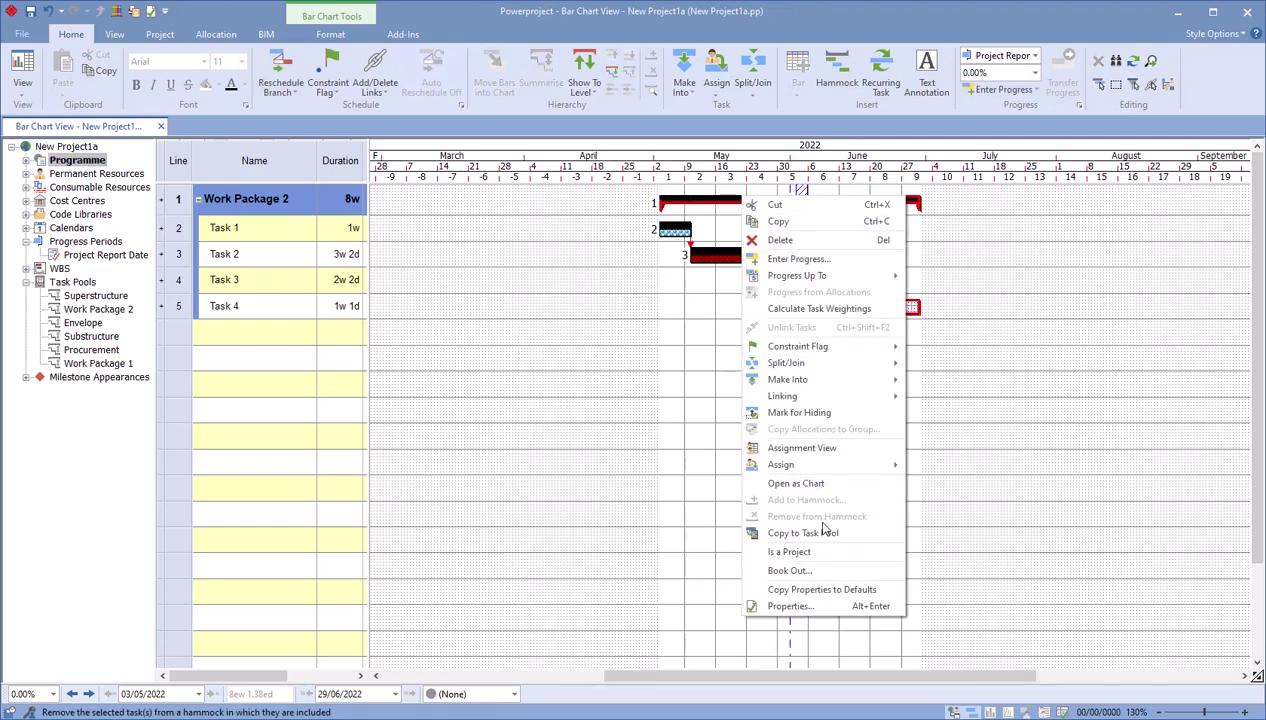
pyautogui.click(628, 460)
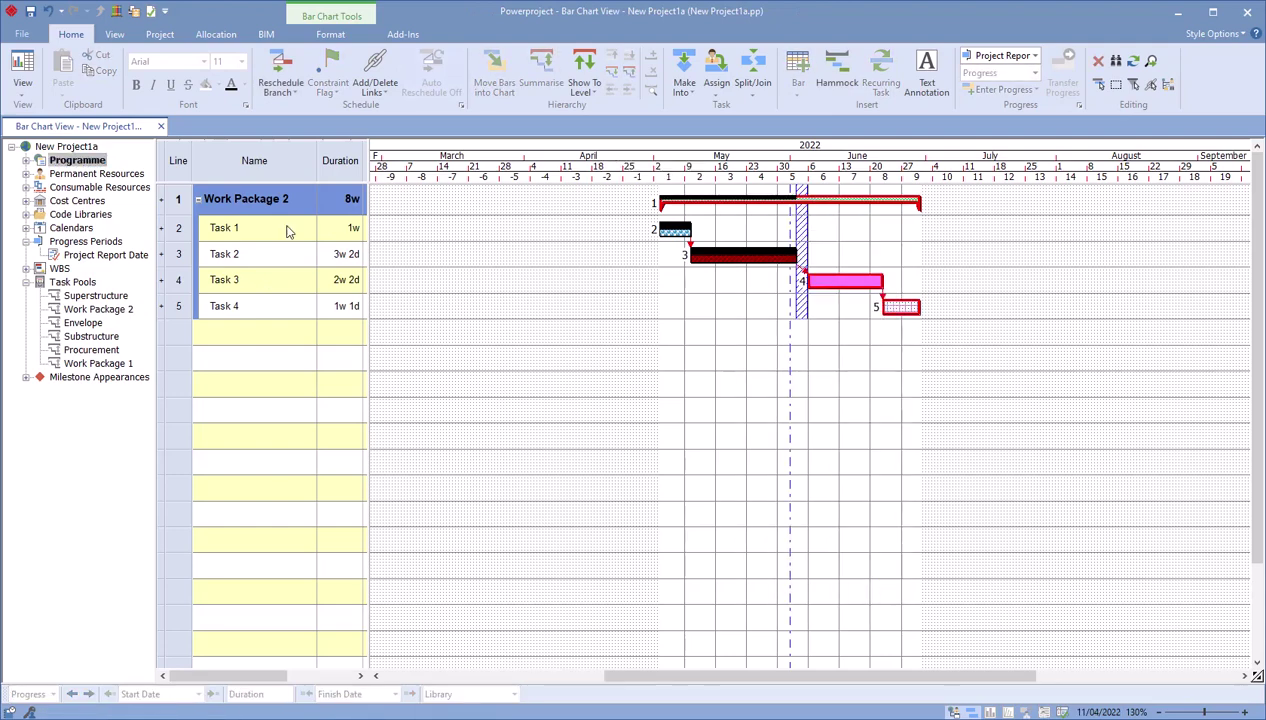
pyautogui.click(22, 34)
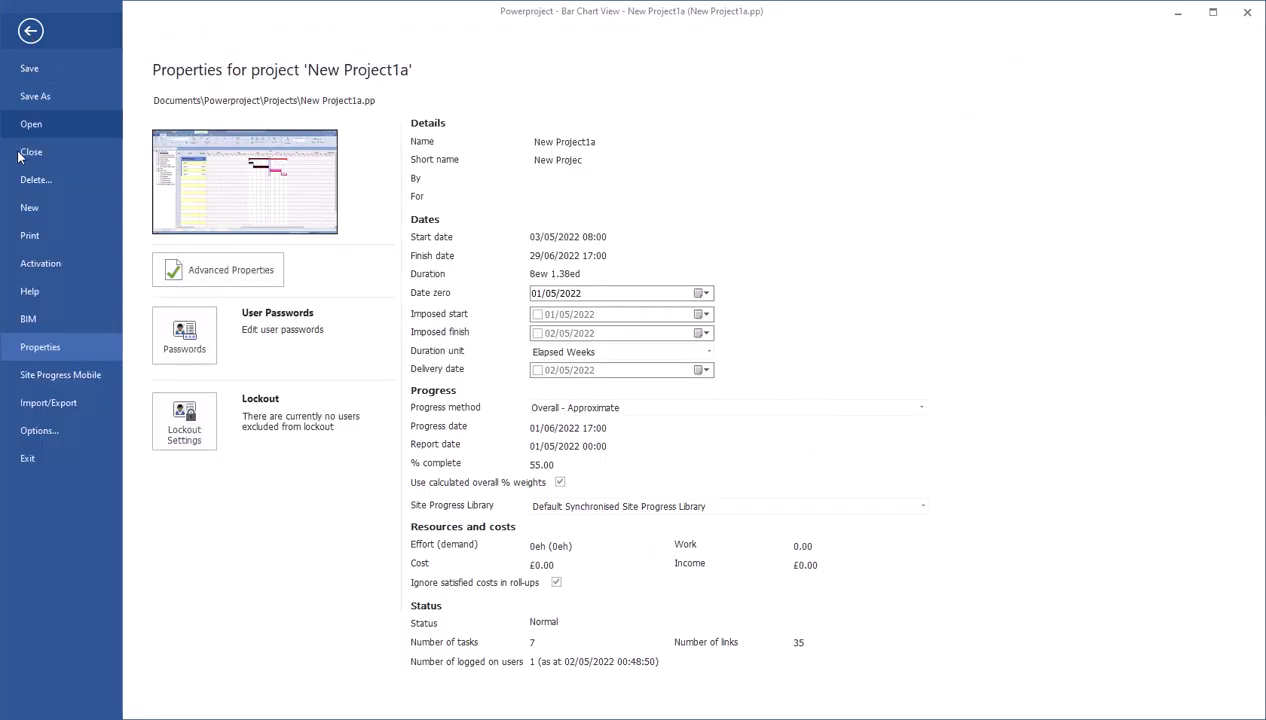
pyautogui.click(85, 433)
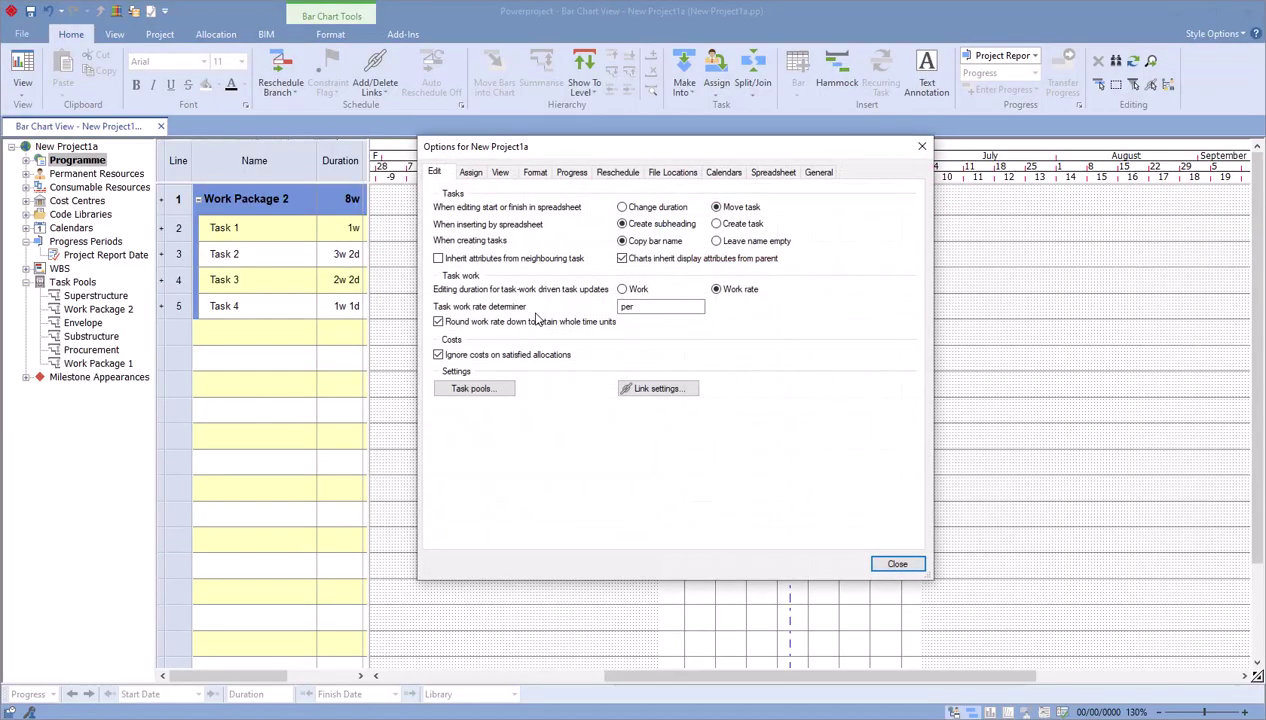
pyautogui.click(468, 389)
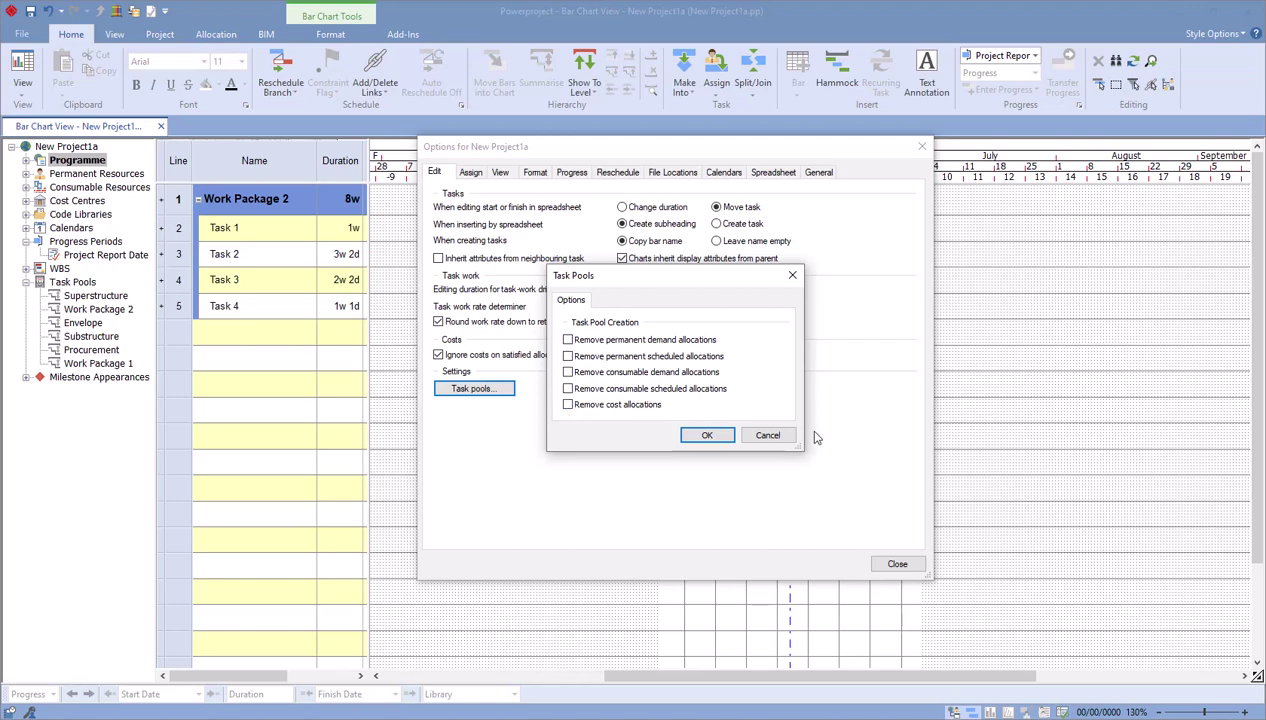
pyautogui.click(768, 436)
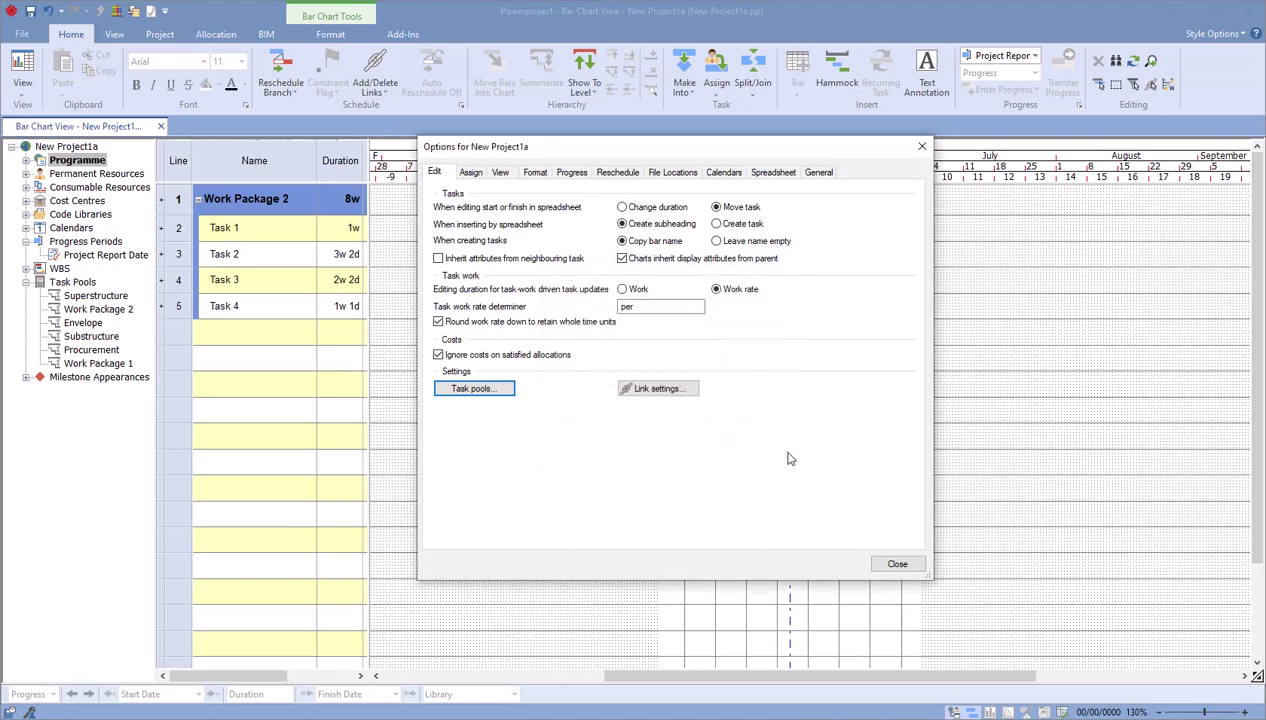
pyautogui.click(893, 563)
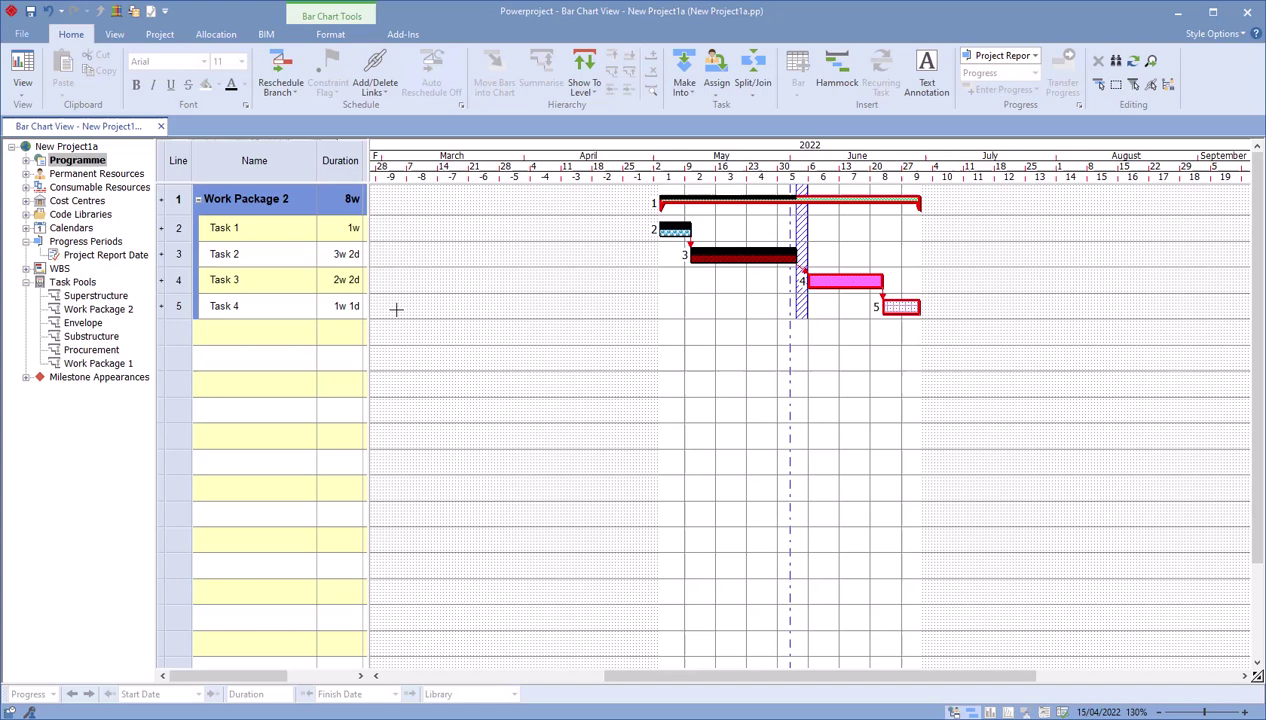
# Step: Select lines 1–5, Work Package 2 and Tasks 1–4, and delete them
pyautogui.moveTo(185, 199); pyautogui.dragTo(180, 323)
pyautogui.press('Delete')
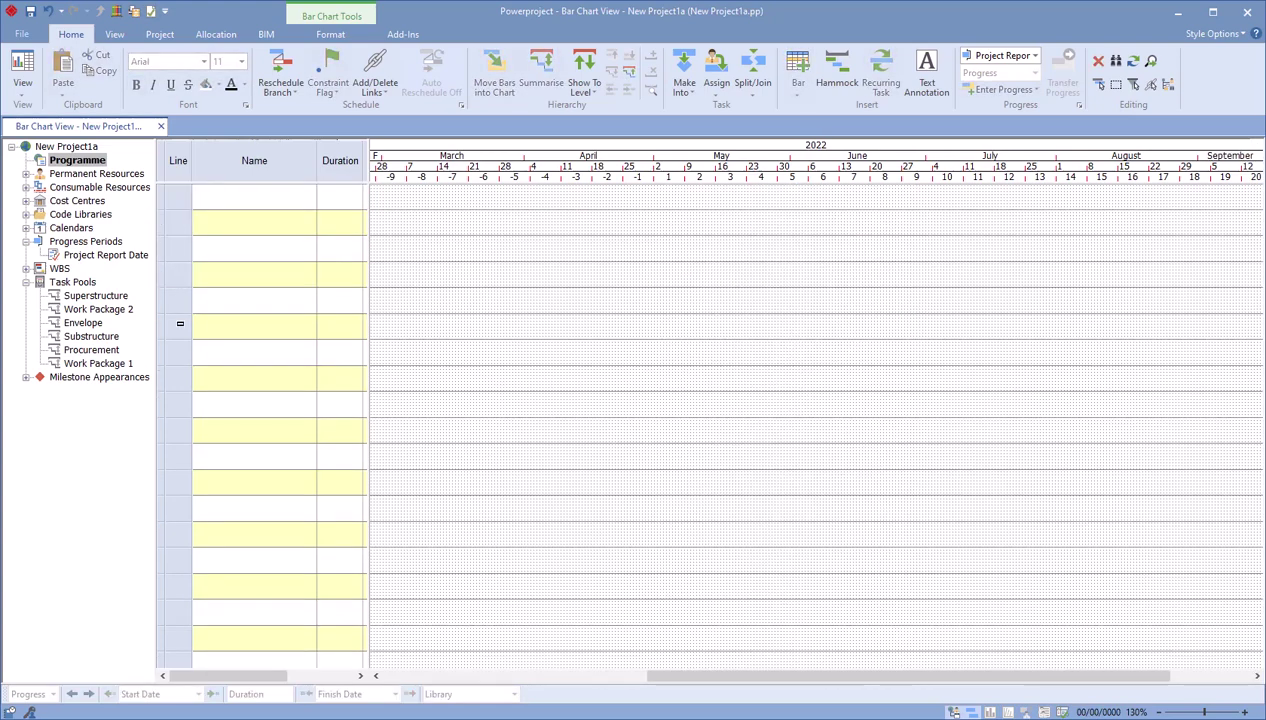